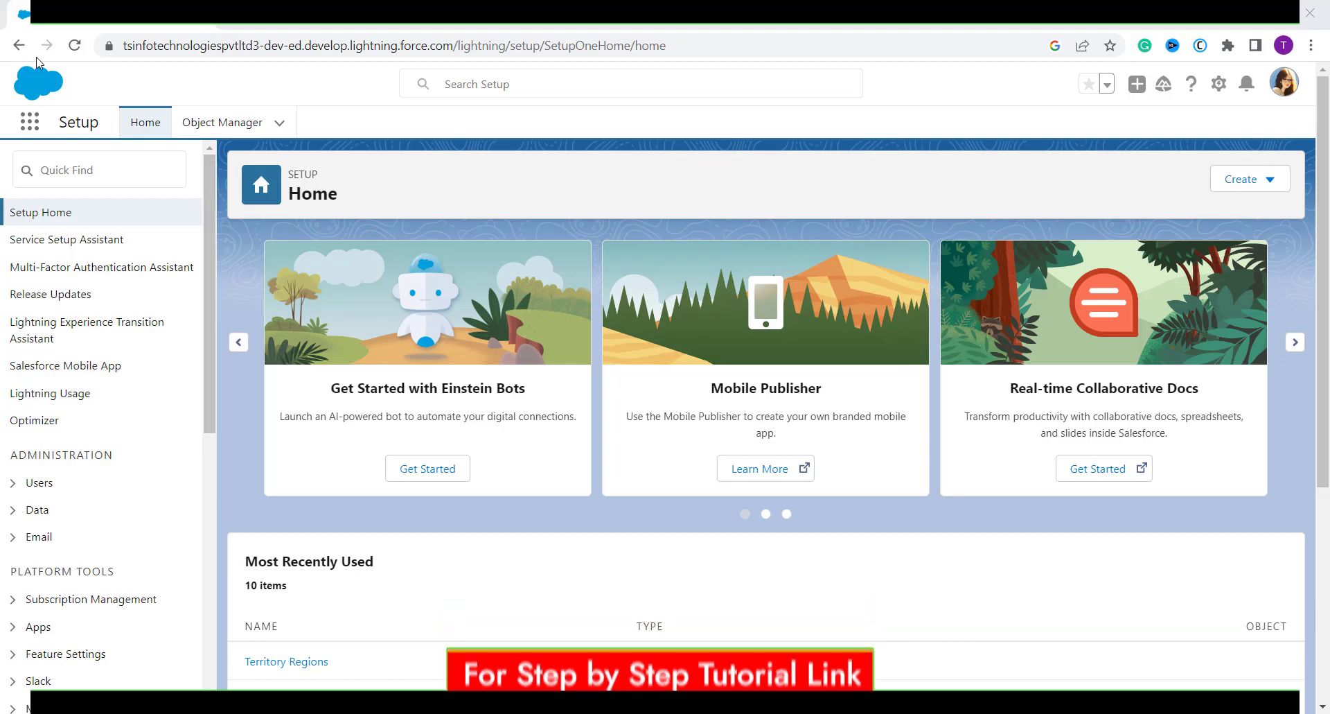
# Search the App Launcher for 'quick text' and open the Quick Text list.
pyautogui.click(29, 128)
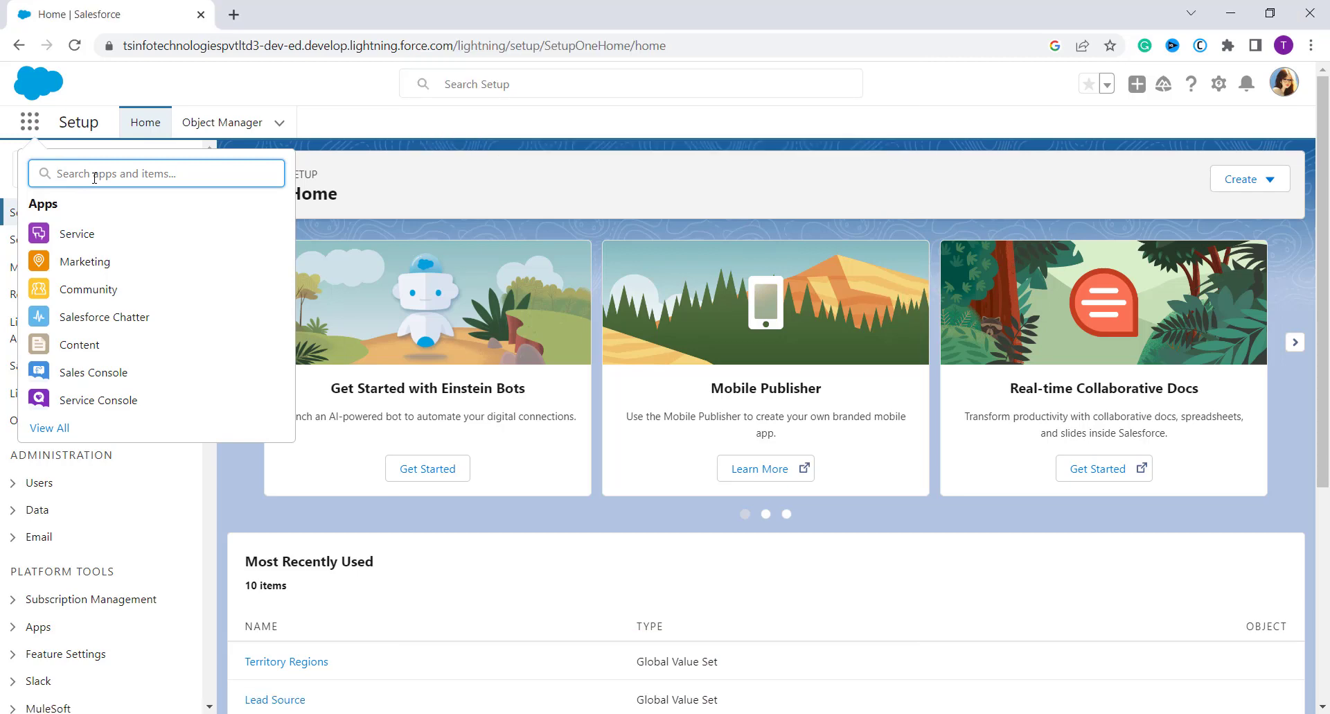
pyautogui.write('quic')
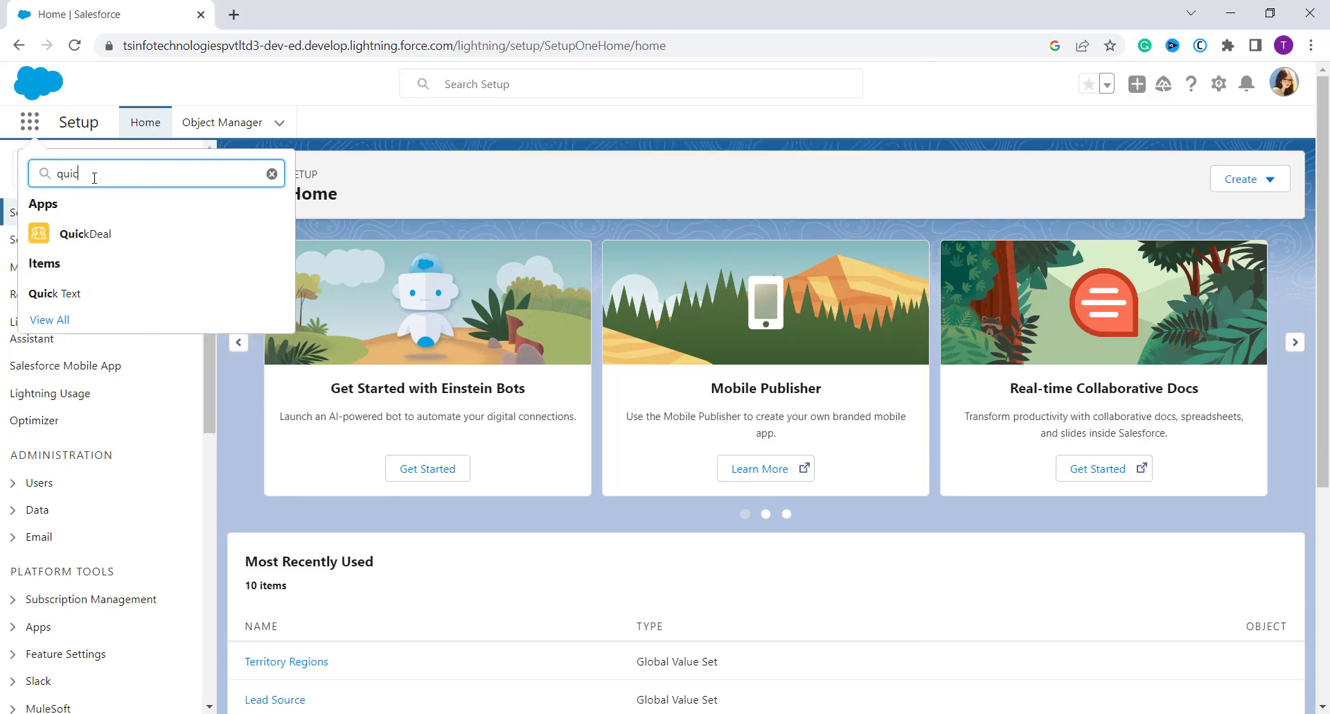
pyautogui.write('k tex')
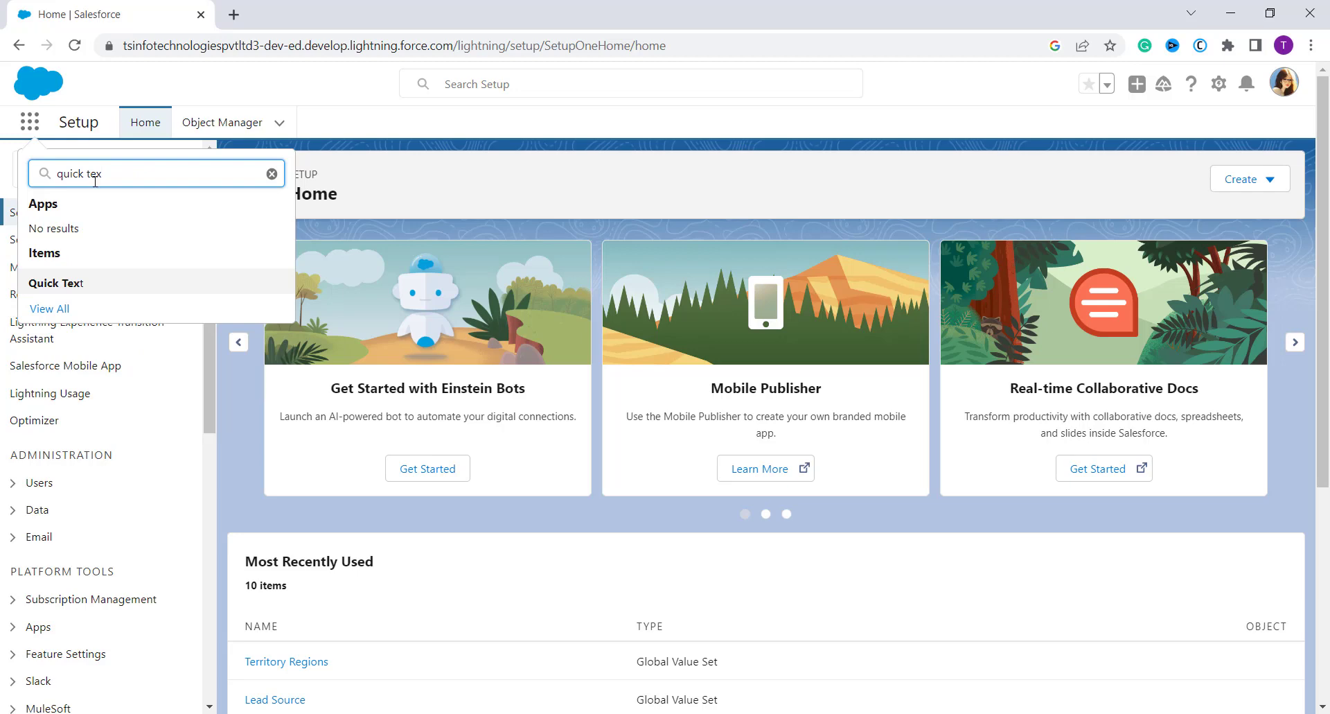
pyautogui.click(90, 284)
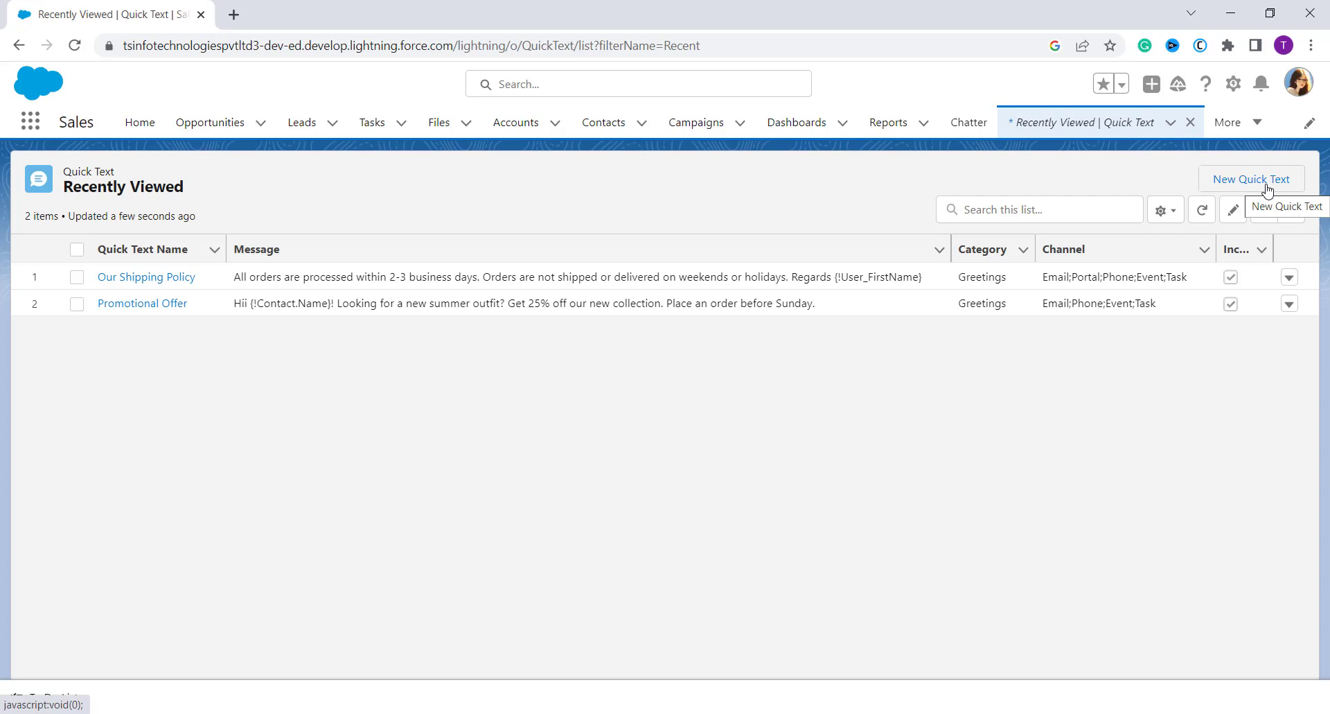
# Start a new Quick Text with the name 'Welcome'.
pyautogui.click(1268, 190)
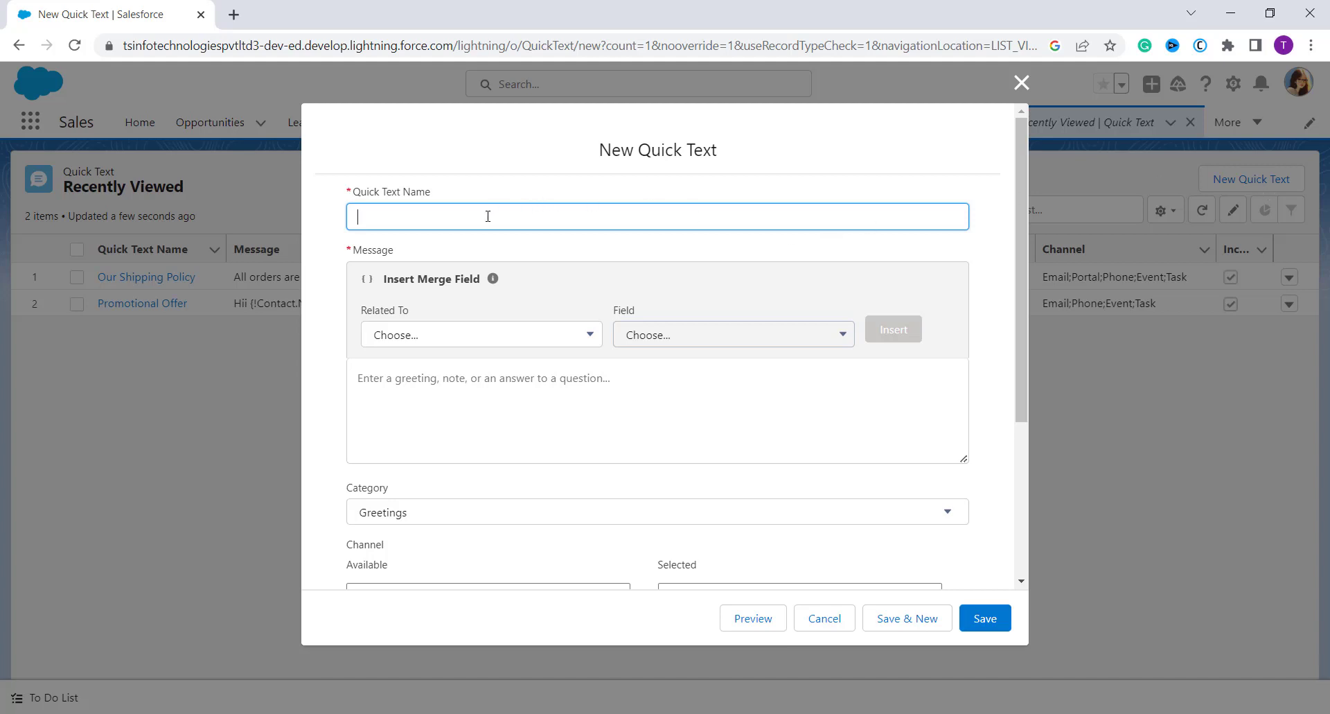
pyautogui.write('Welcome')
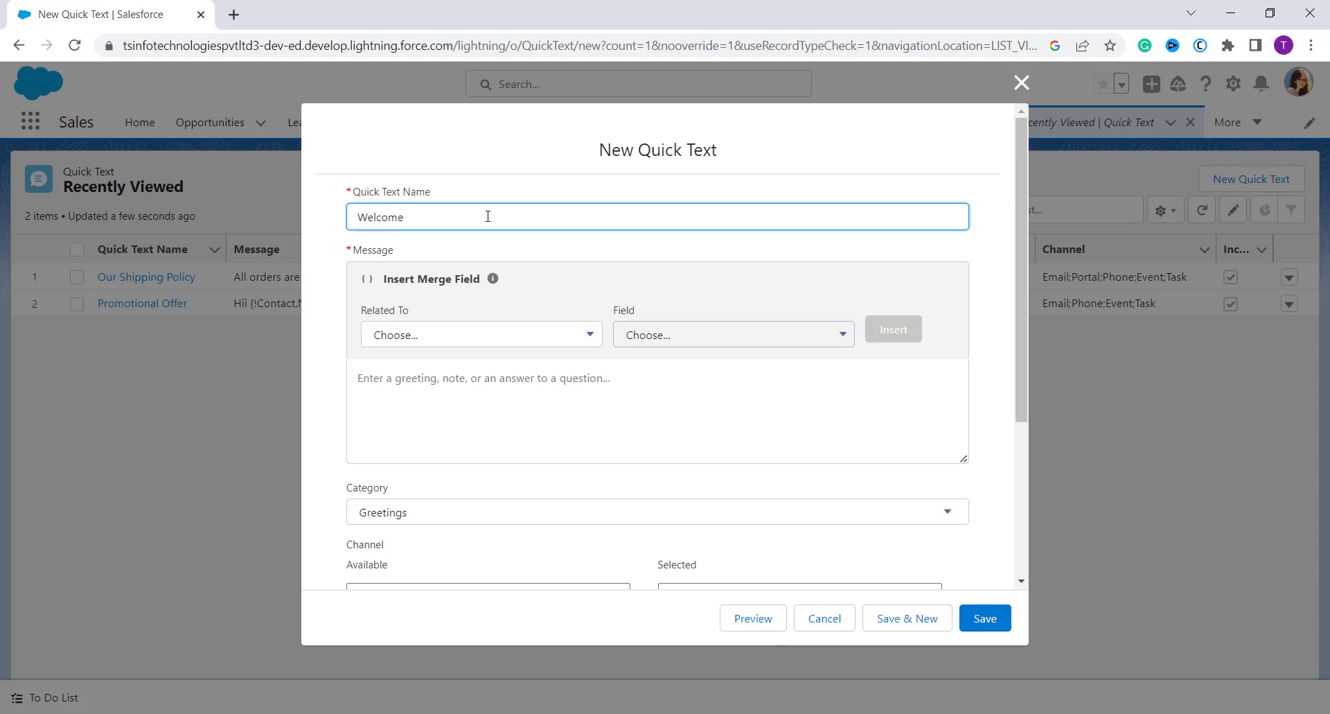
# Choose Contact and Full Name in Insert Merge Field, then focus the Message box.
pyautogui.click(445, 336)
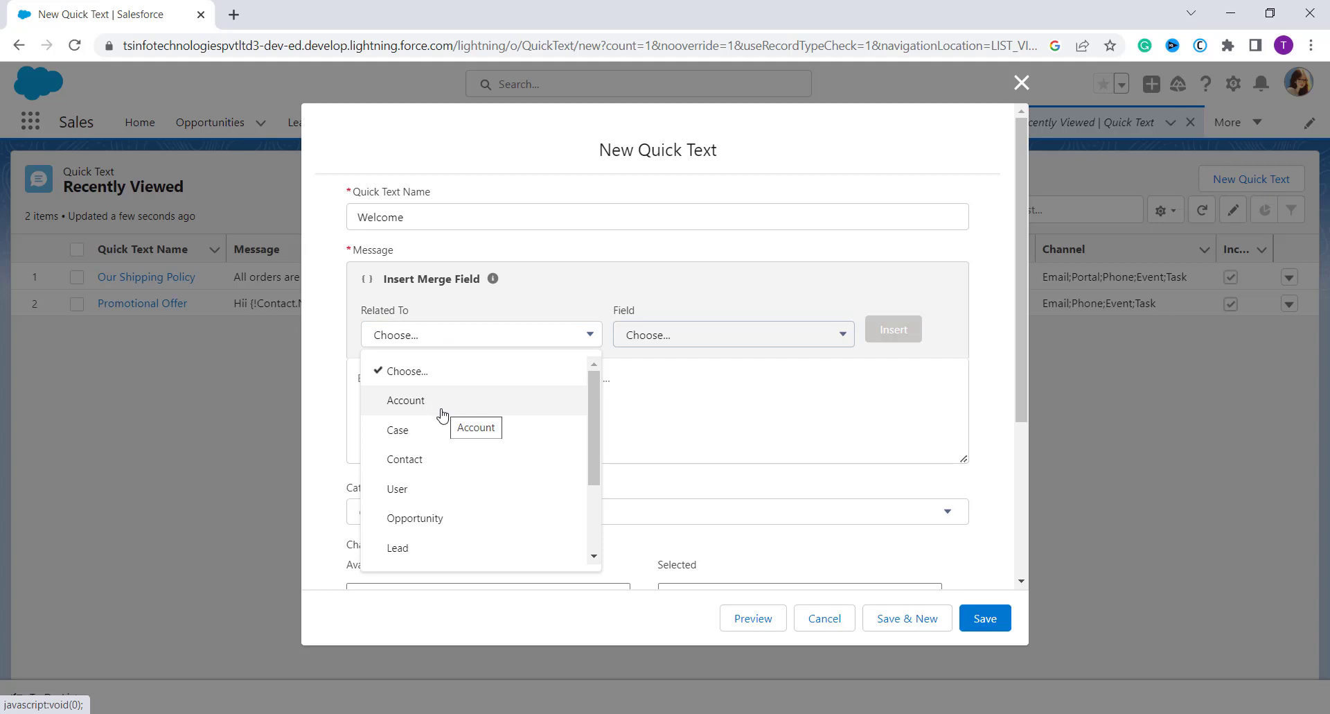
pyautogui.click(434, 468)
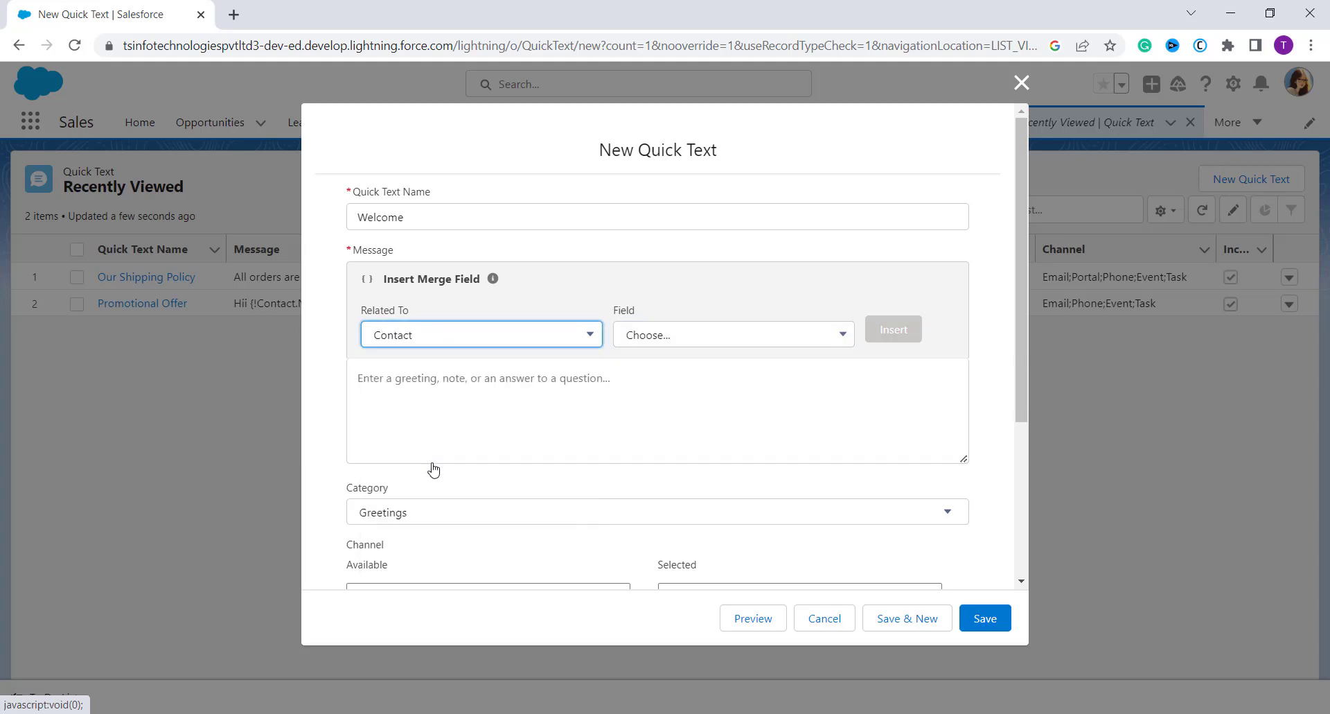
pyautogui.click(677, 339)
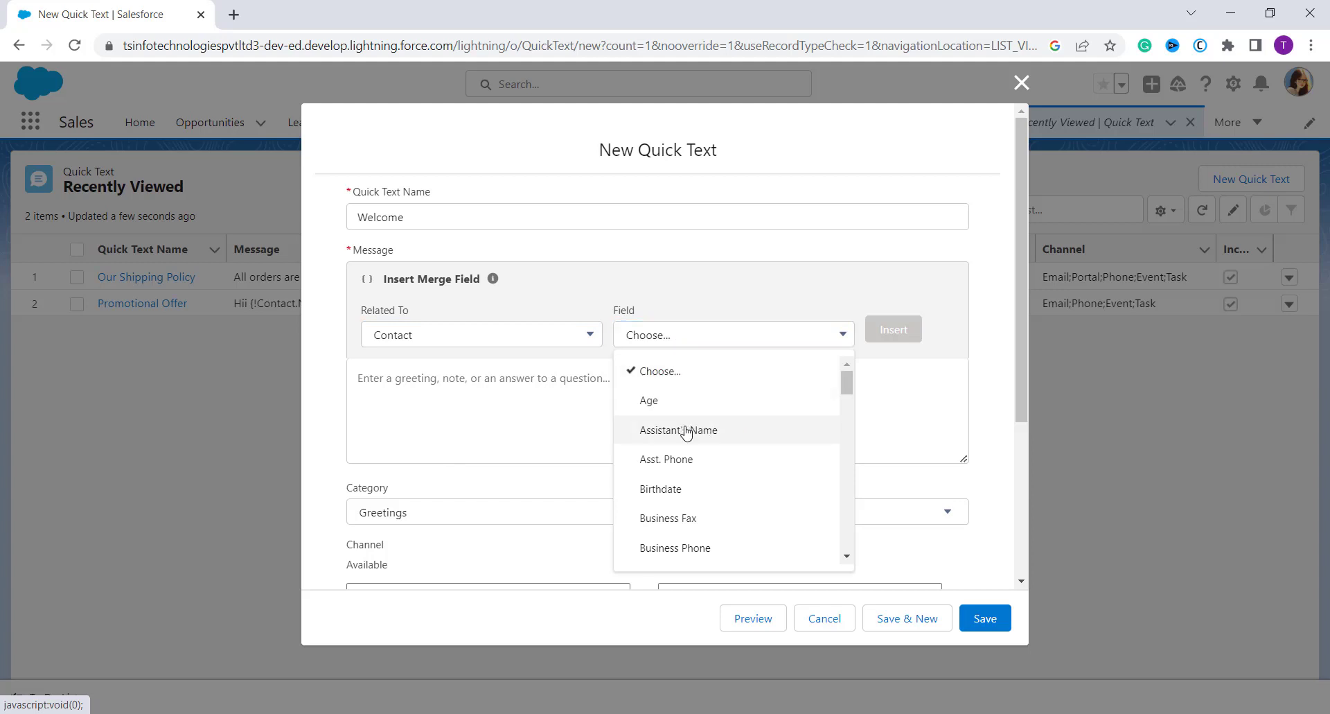
pyautogui.scroll(-2, 684, 437)
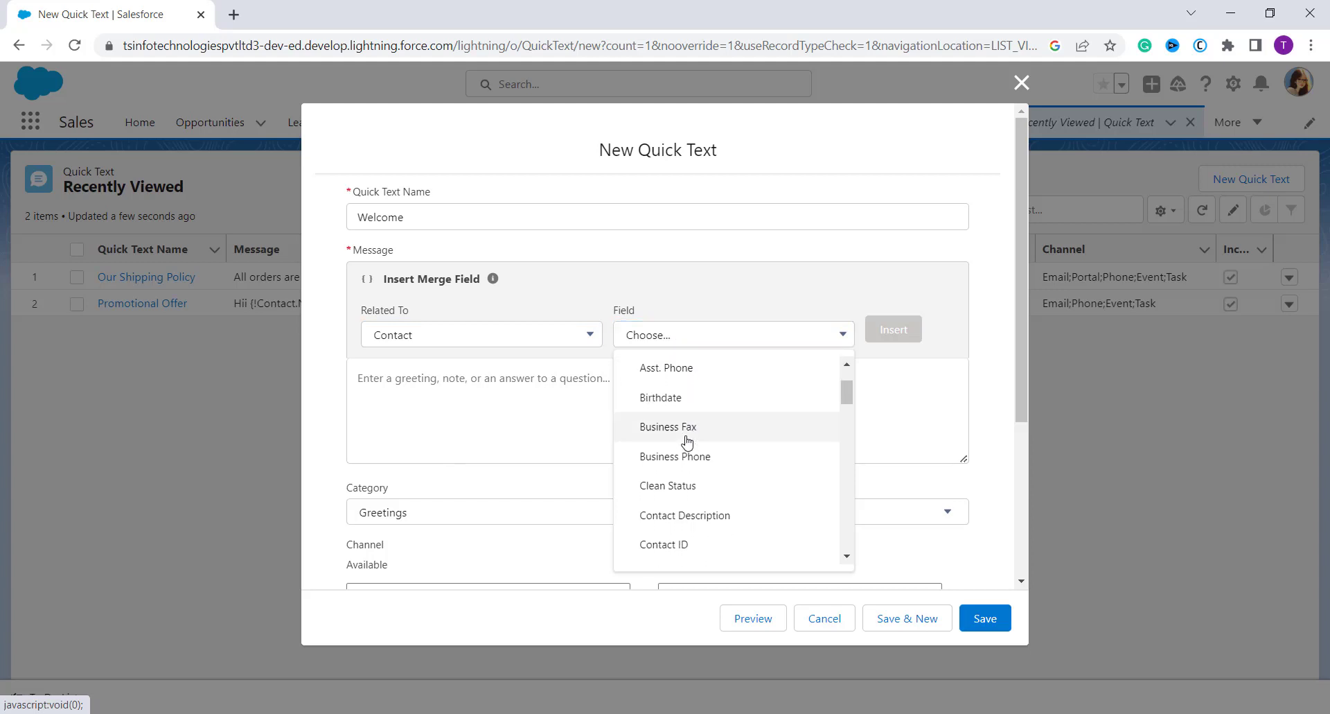
pyautogui.scroll(-2, 687, 442)
pyautogui.scroll(-2, 687, 442)
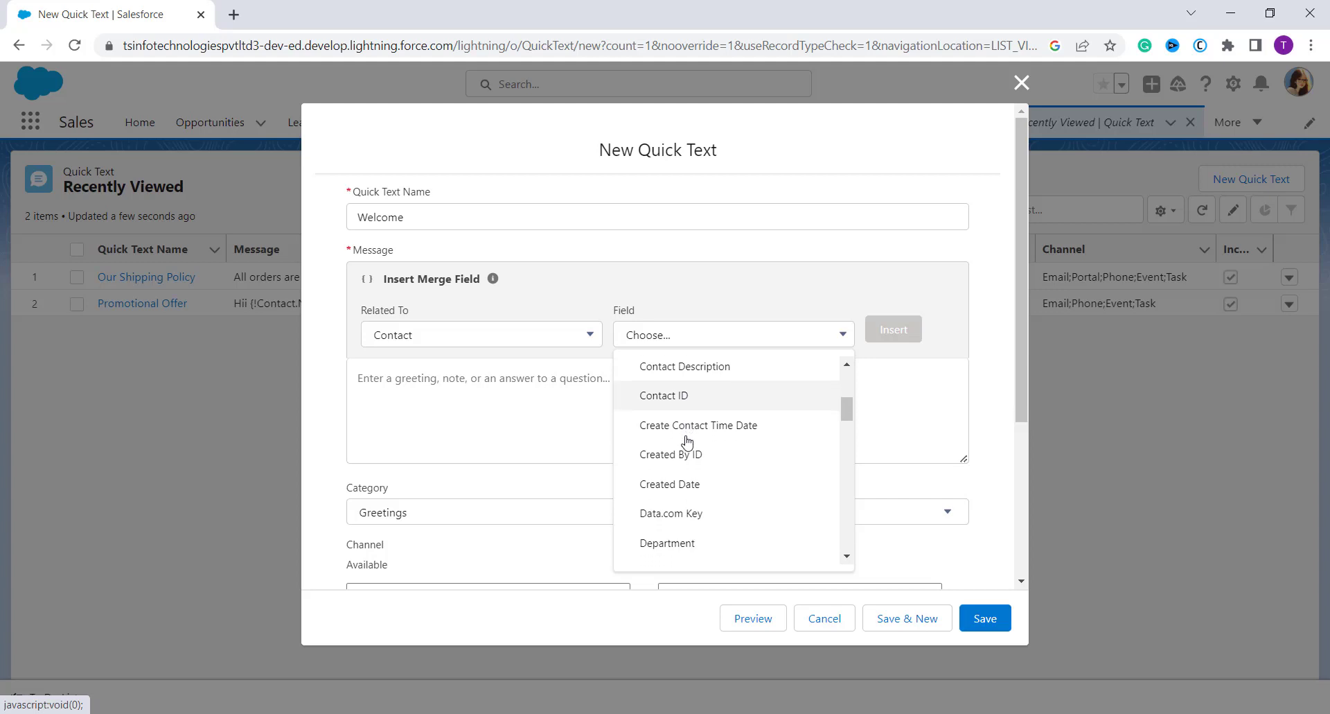
pyautogui.scroll(-2, 687, 441)
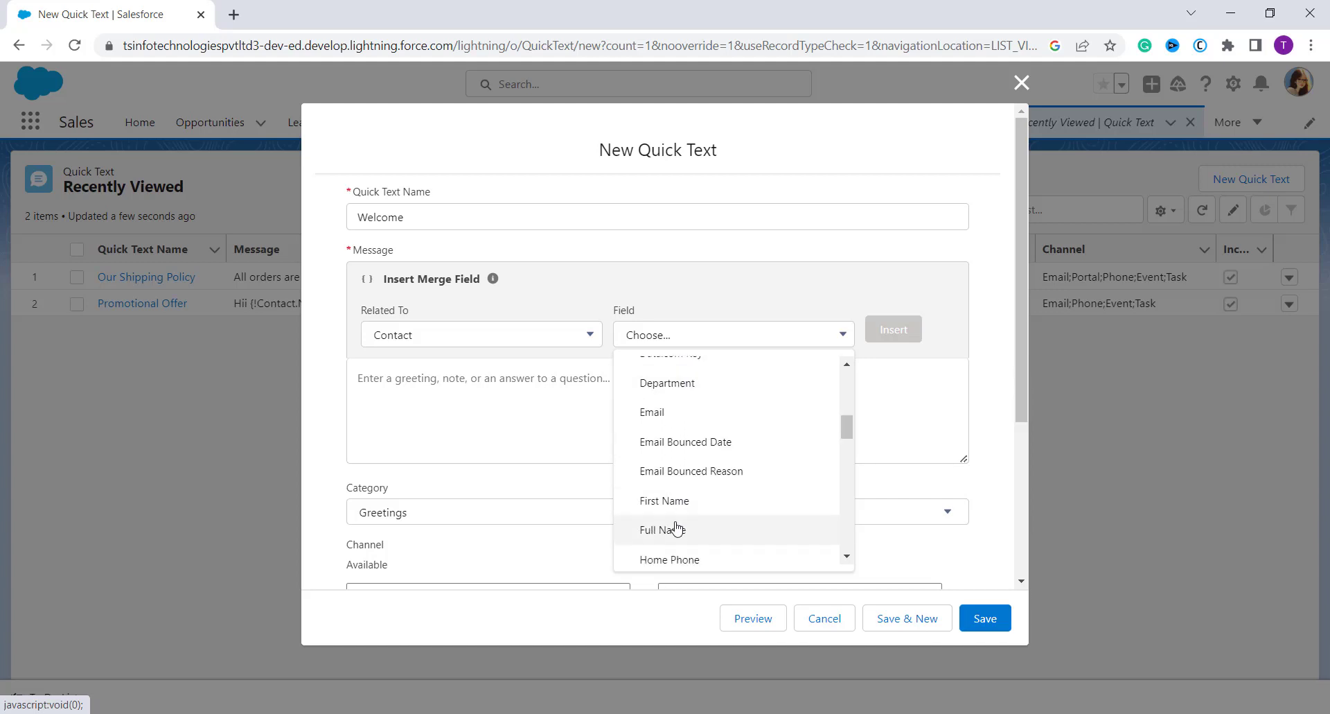
pyautogui.click(677, 530)
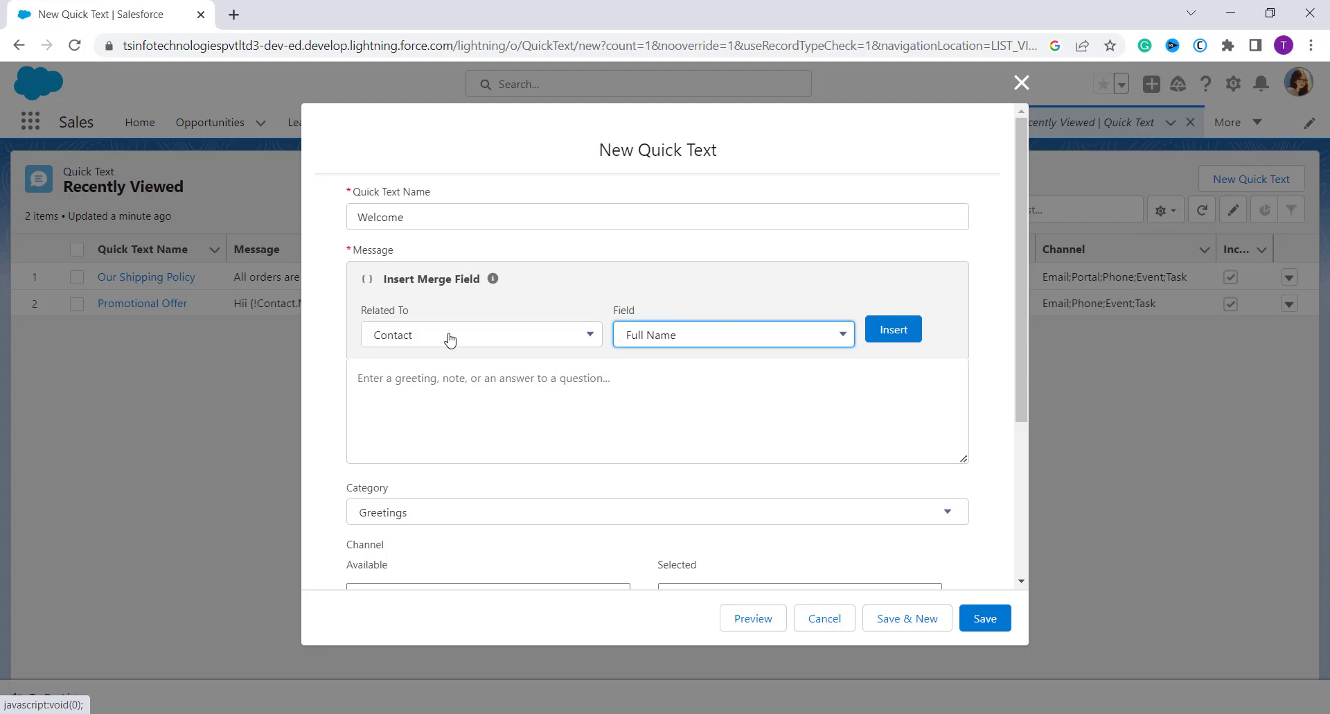
pyautogui.click(401, 386)
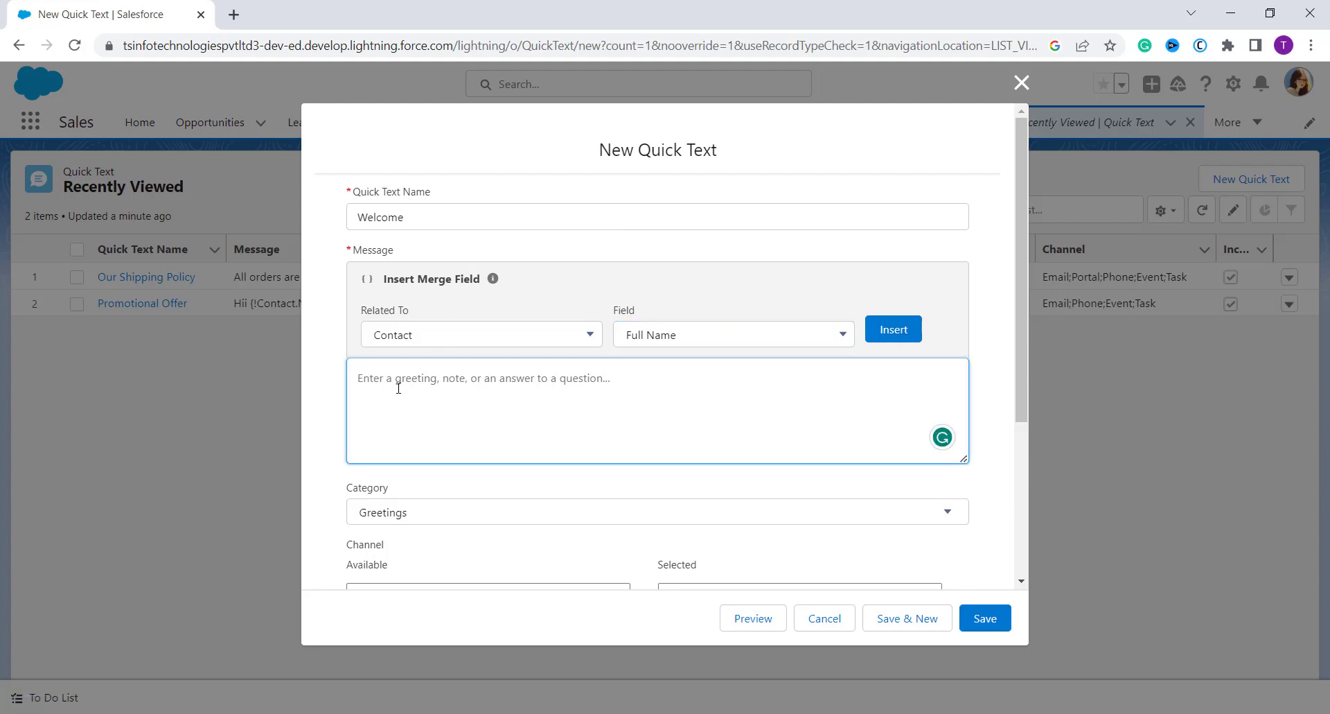
# Write the message 'Hii {!Contact.Name}' followed by 'Welcome to our organization!!'.
pyautogui.write('Hii')
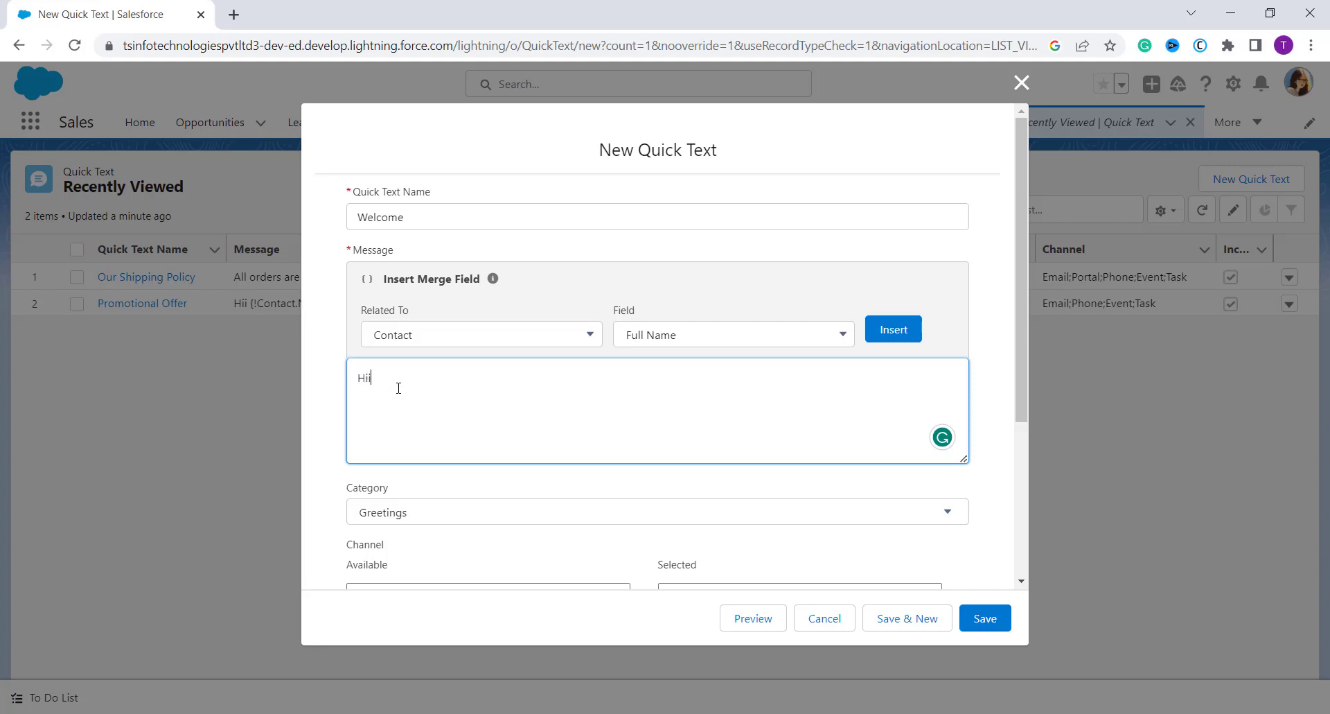
pyautogui.click(894, 329)
pyautogui.write('Welcome t')
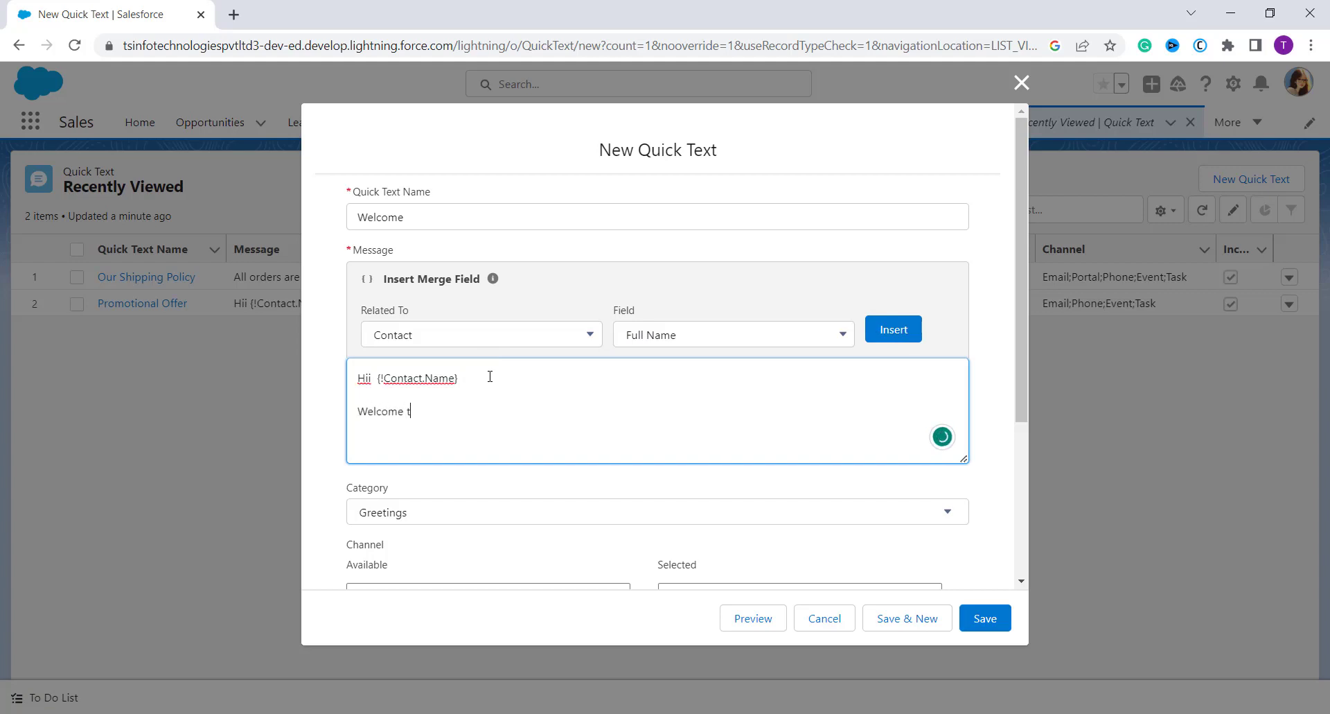
pyautogui.write('o our organization')
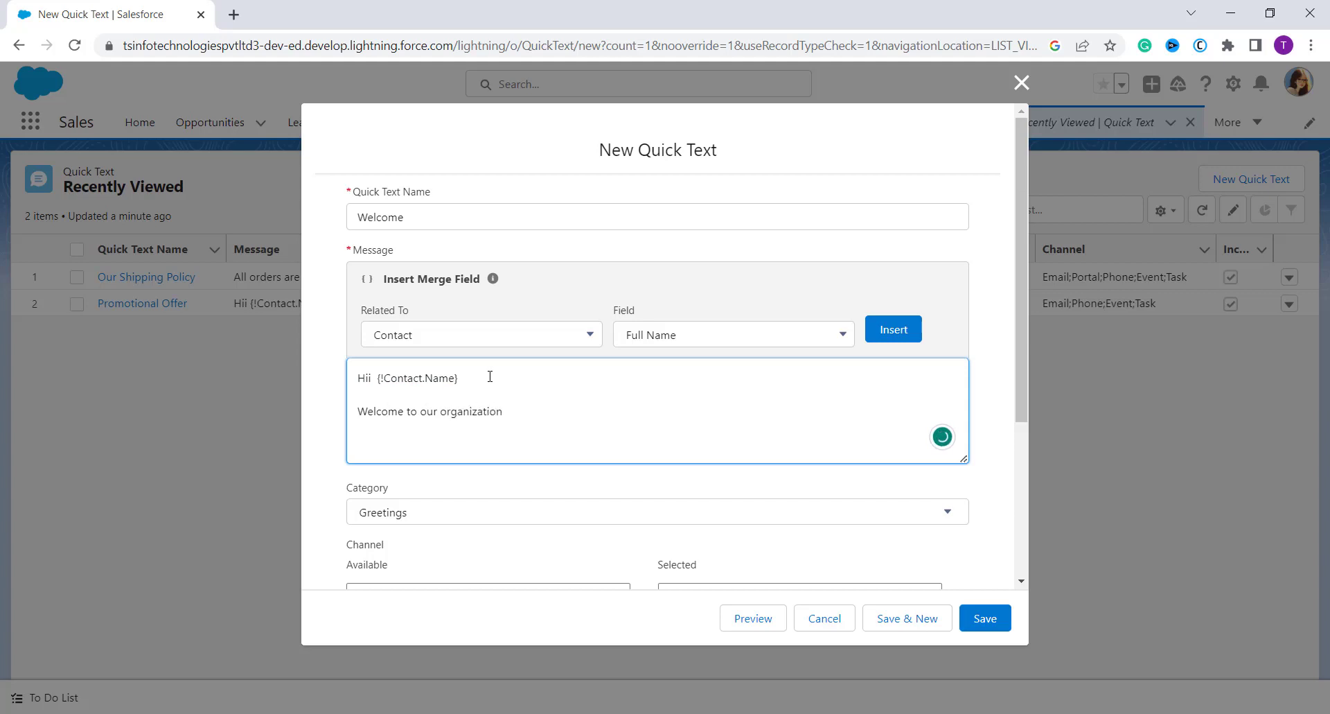
pyautogui.write('!!')
pyautogui.scroll(-2, 520, 484)
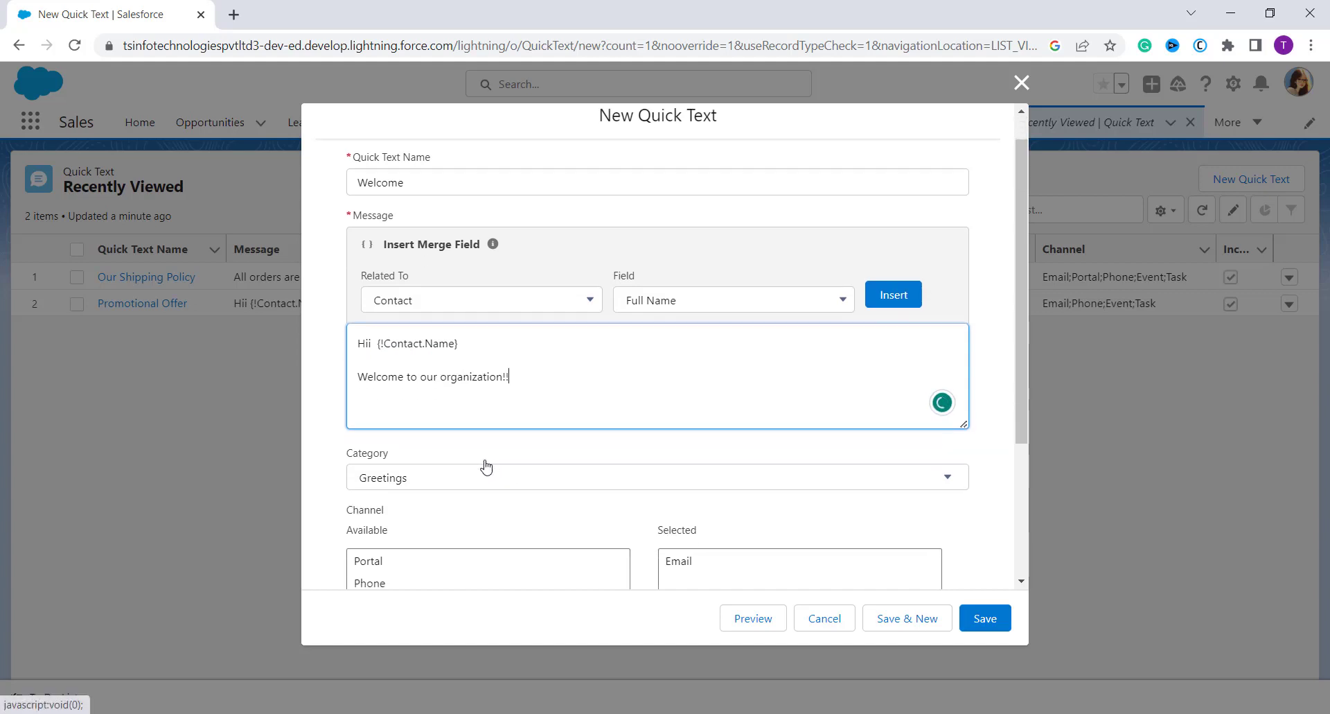
# Keep Greetings as the quick text's category.
pyautogui.click(473, 456)
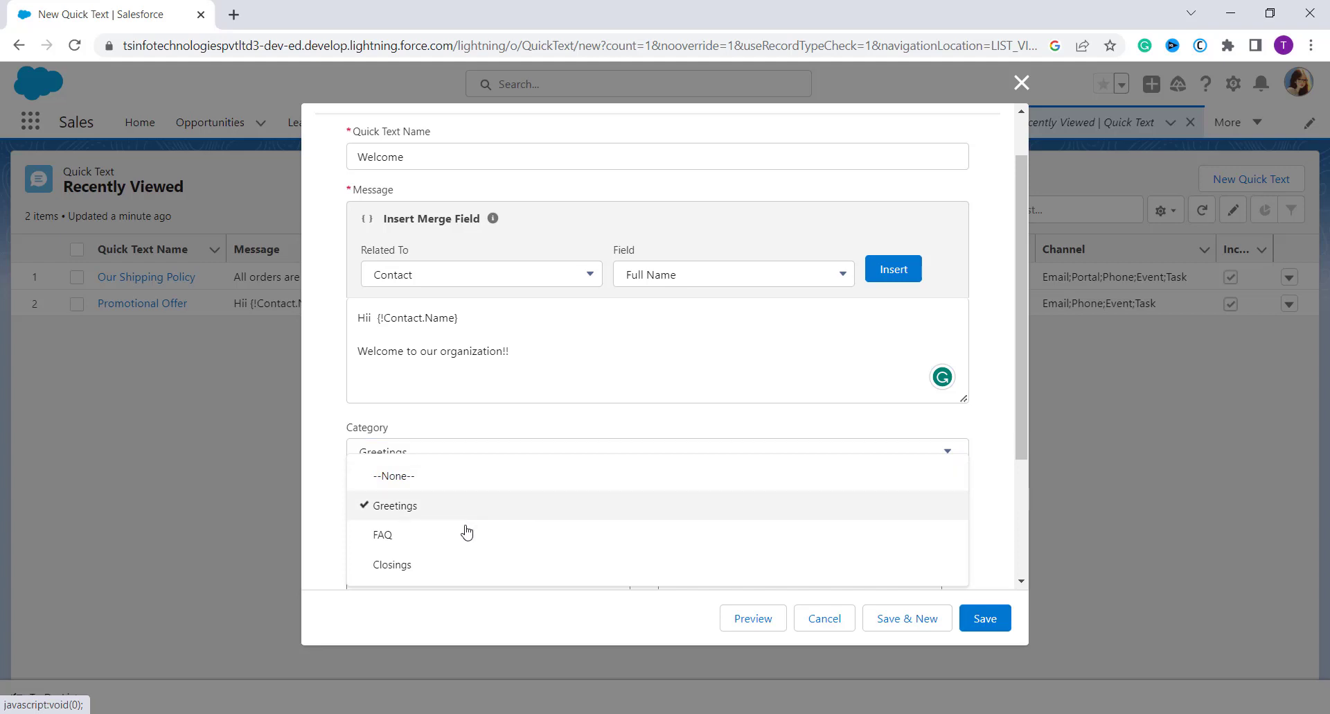
pyautogui.scroll(-1, 454, 539)
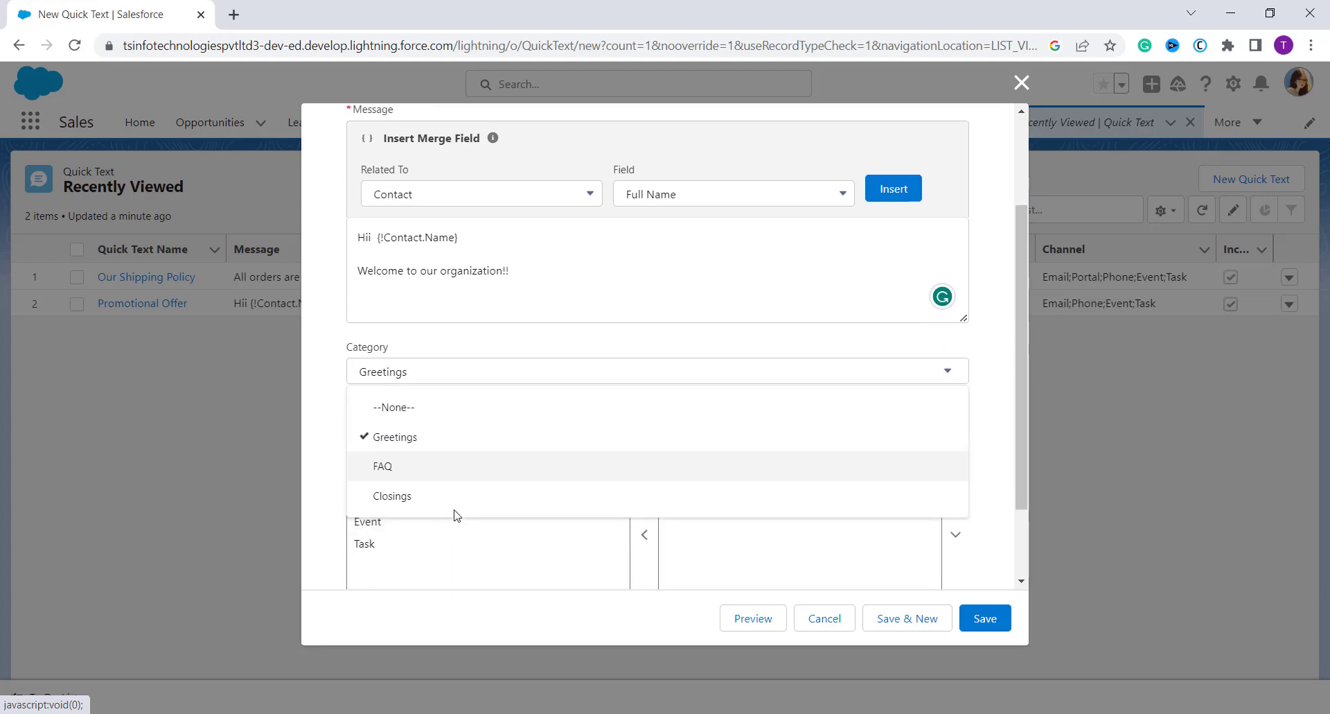
pyautogui.click(449, 437)
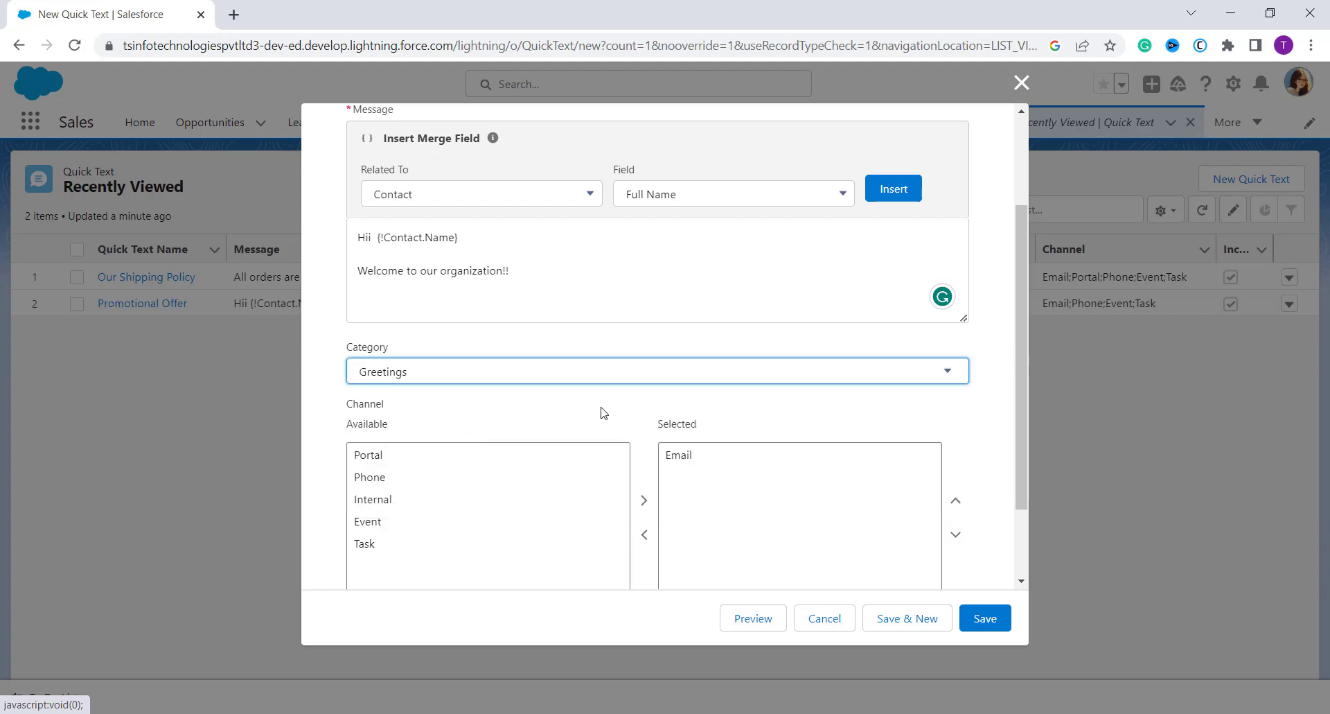
pyautogui.scroll(-1, 604, 413)
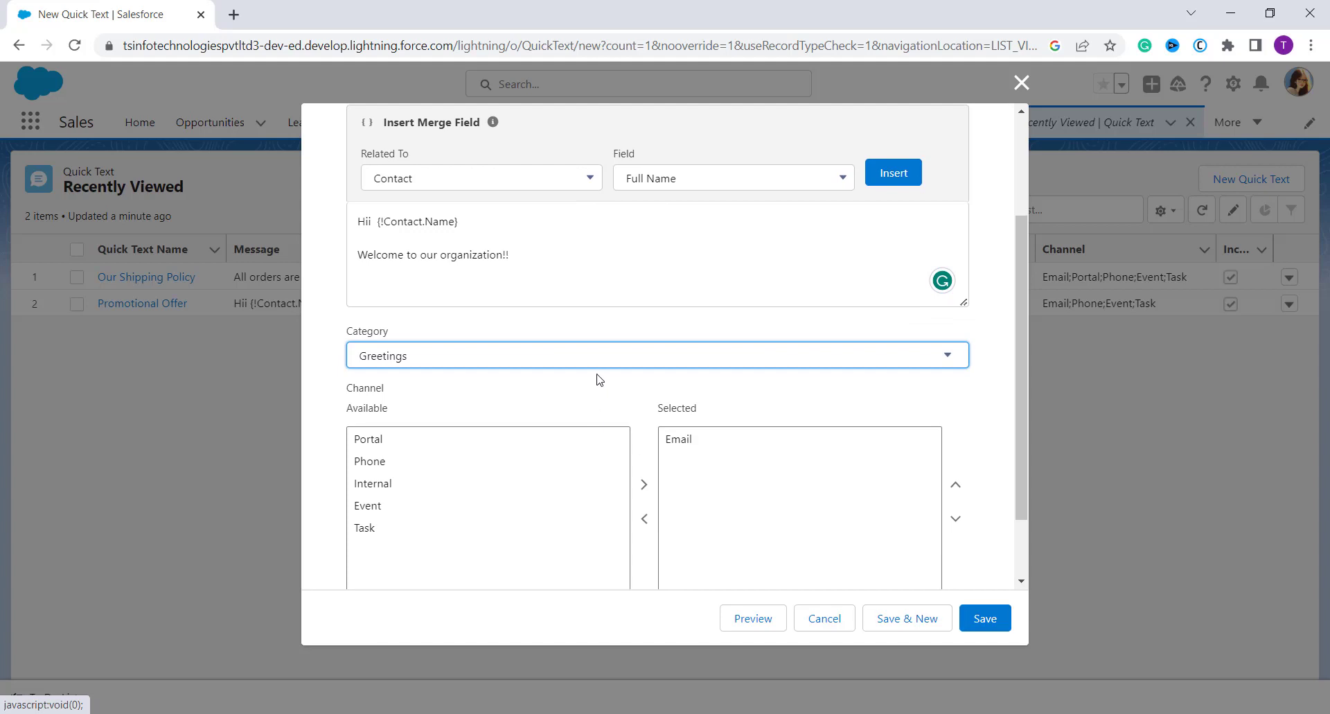
pyautogui.scroll(-1, 518, 457)
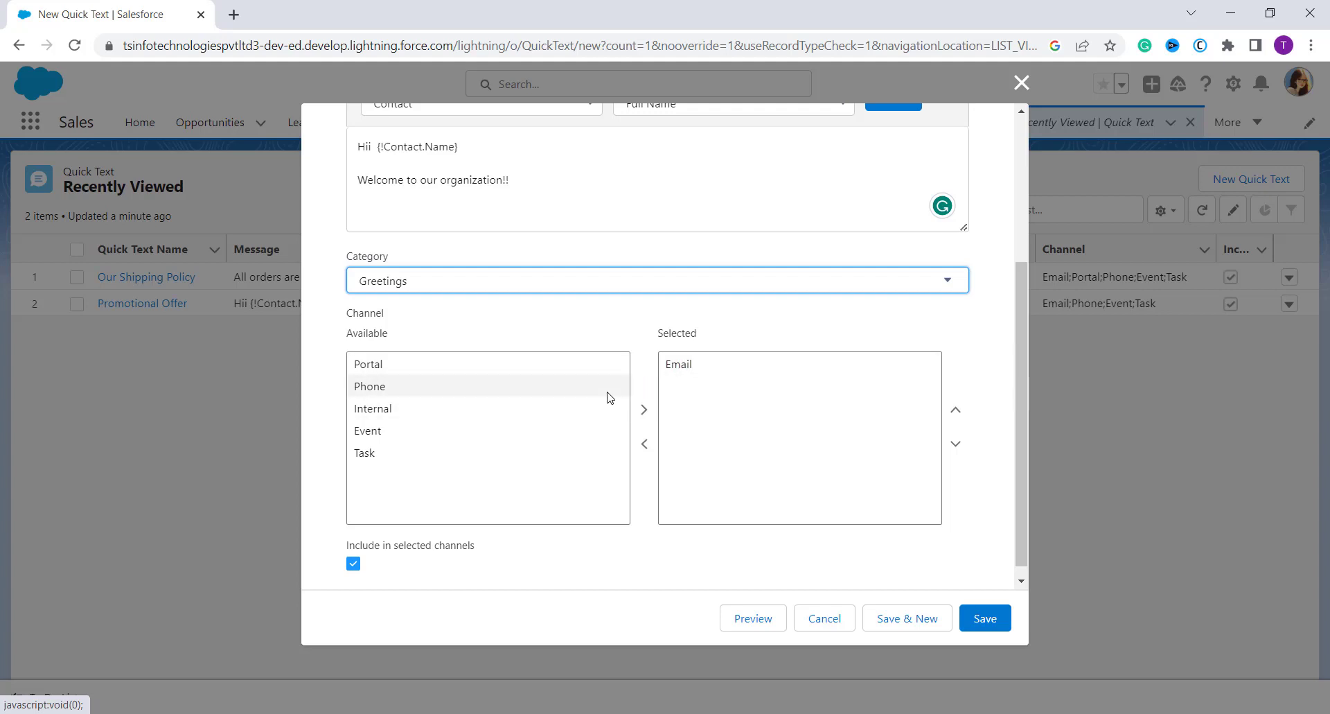
# Add Phone and Task below Email in the selected channels and save the quick text.
pyautogui.click(474, 386)
pyautogui.click(645, 409)
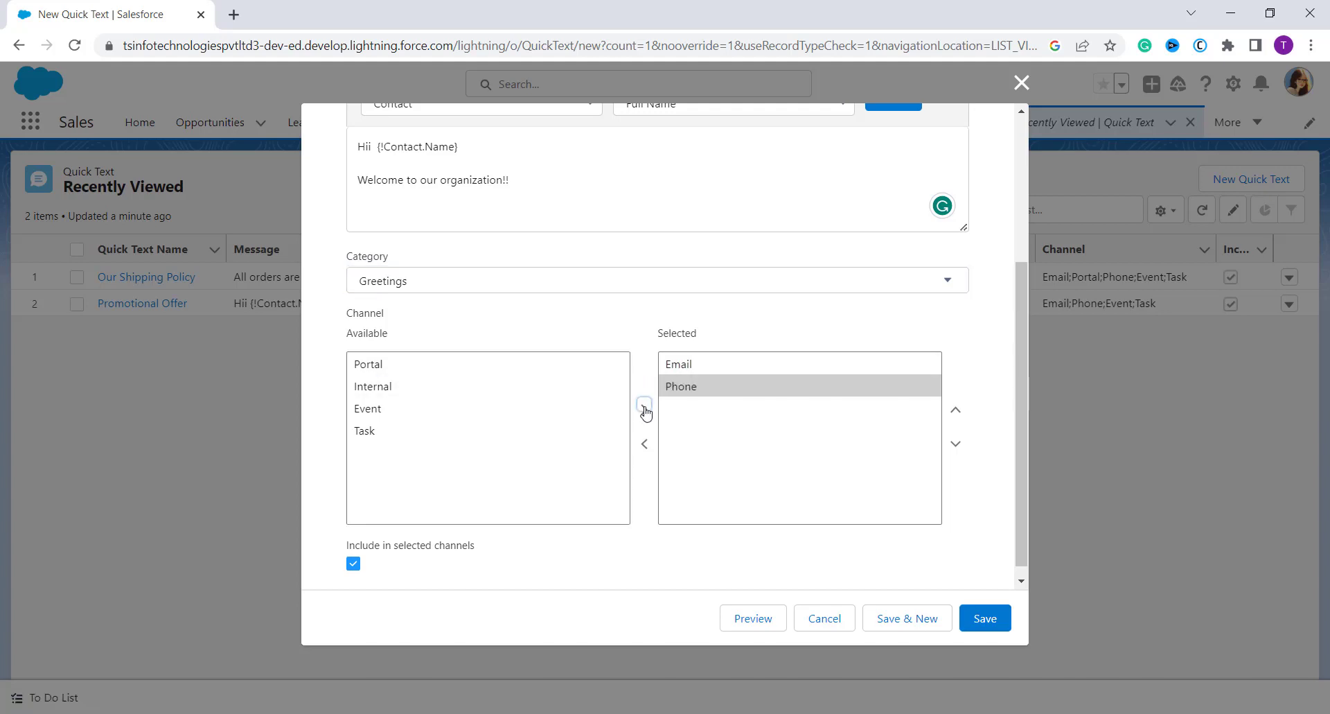
pyautogui.click(448, 426)
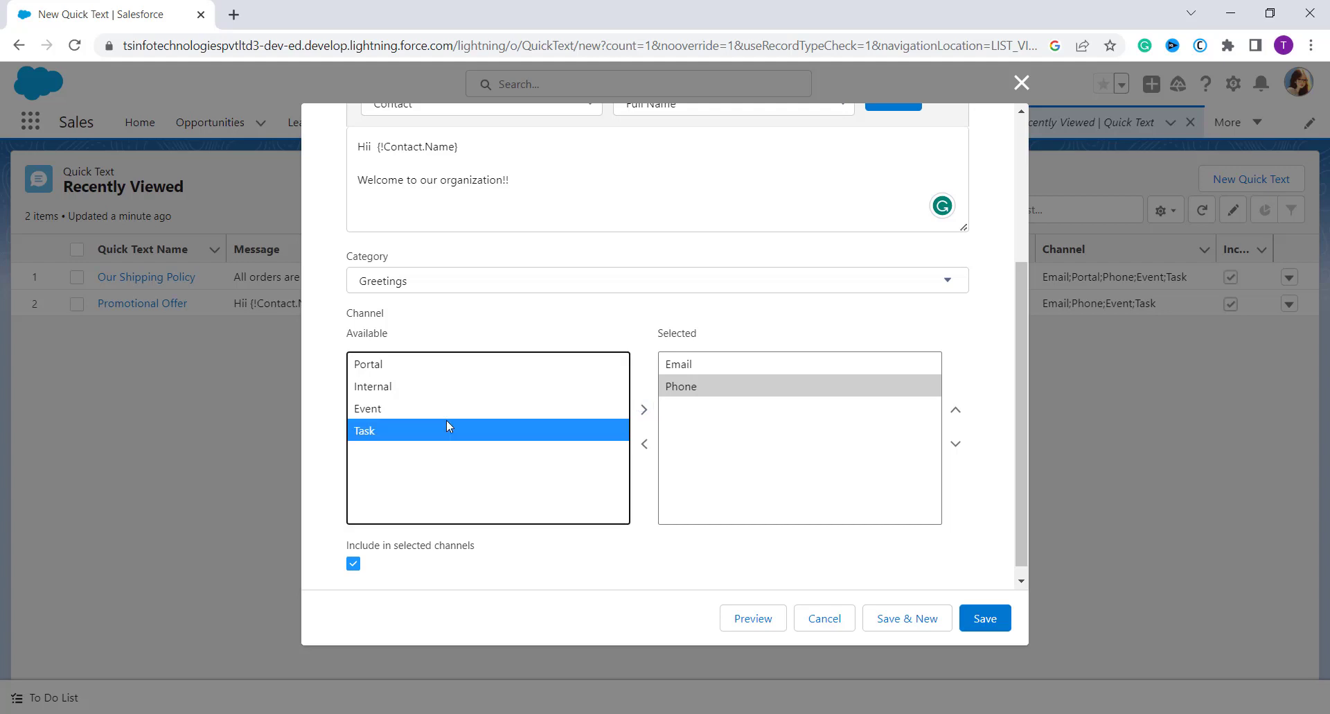
pyautogui.click(644, 409)
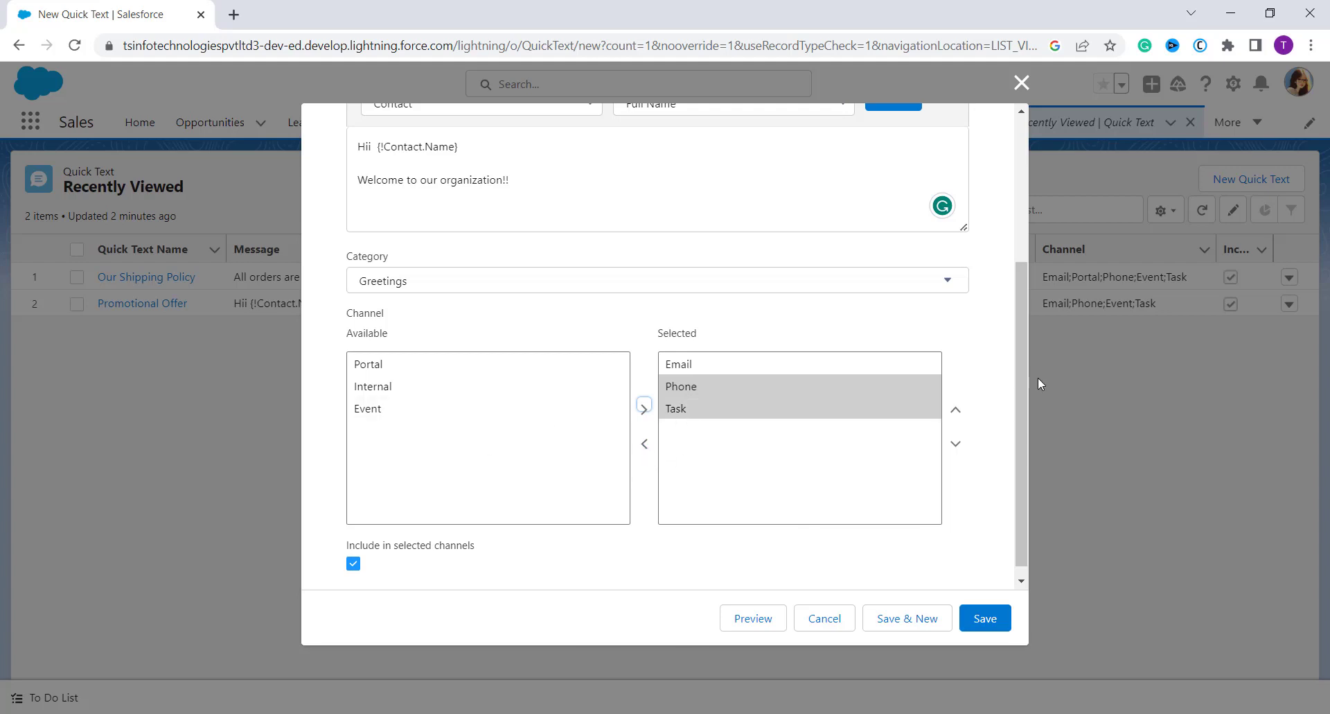
pyautogui.click(956, 410)
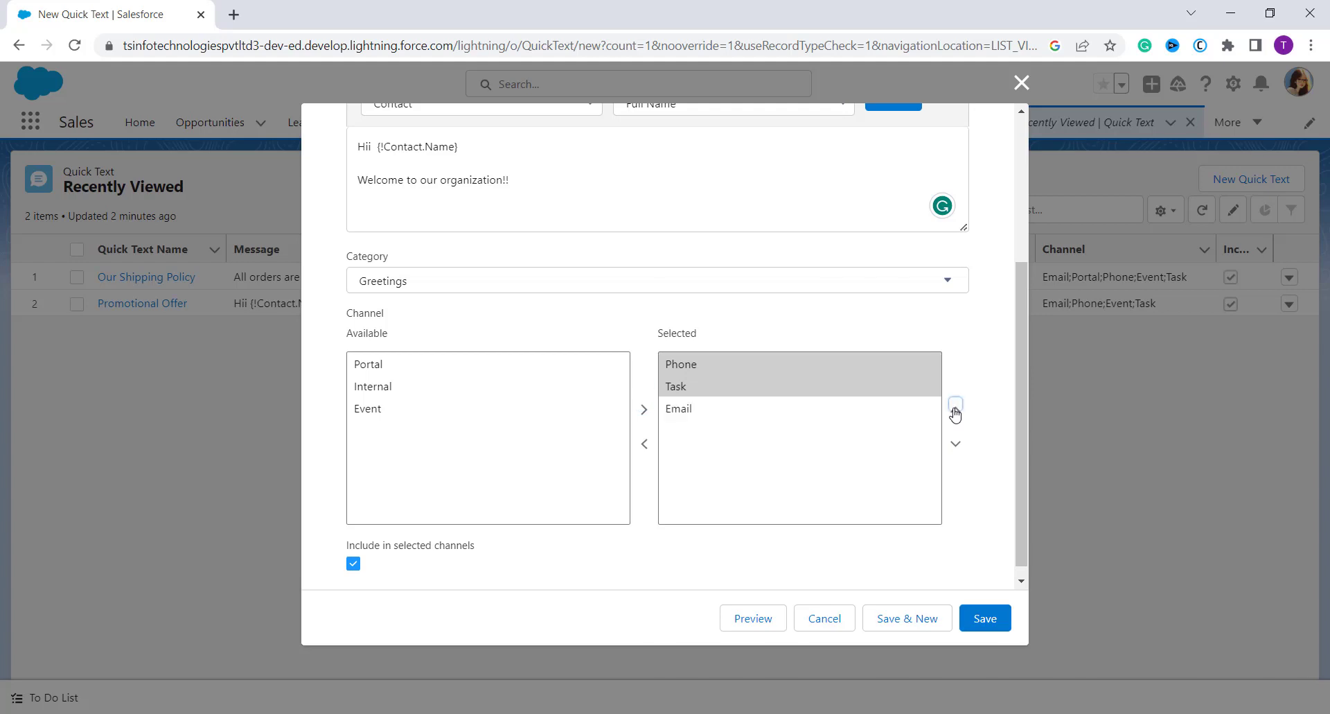
pyautogui.click(955, 443)
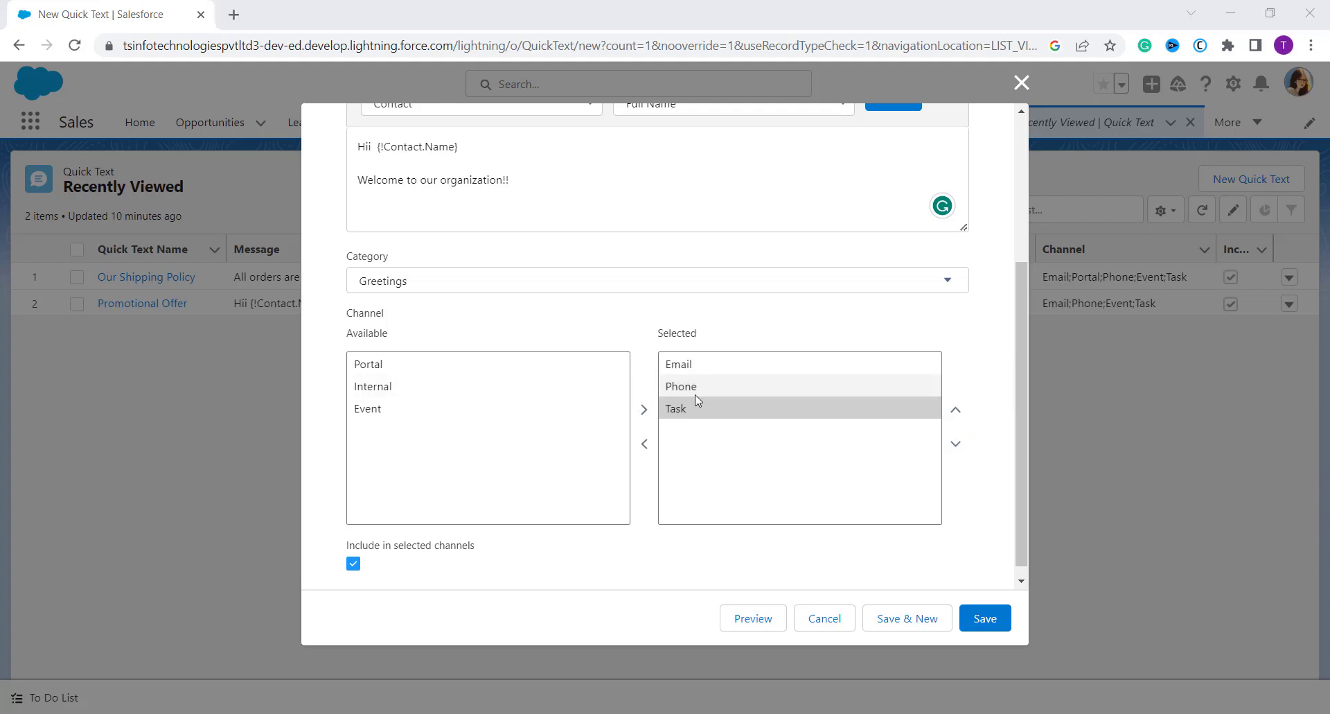
pyautogui.scroll(-1, 702, 467)
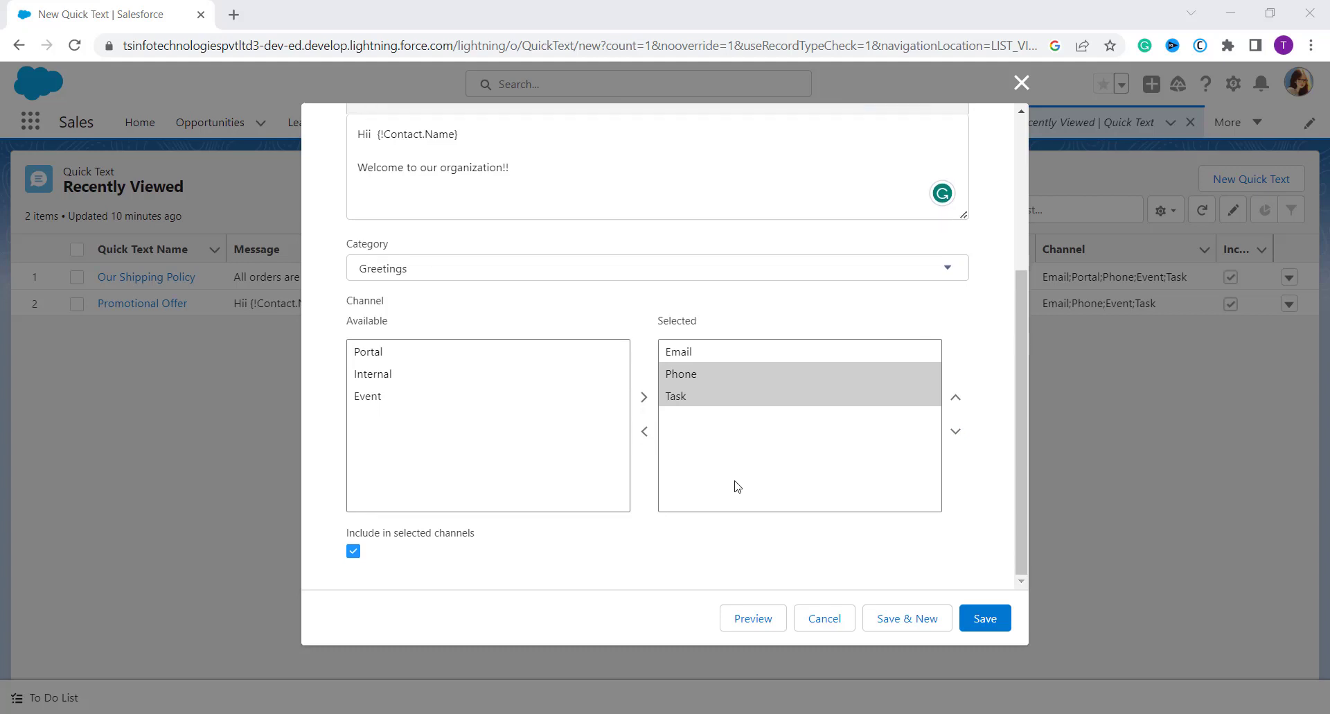
pyautogui.click(979, 631)
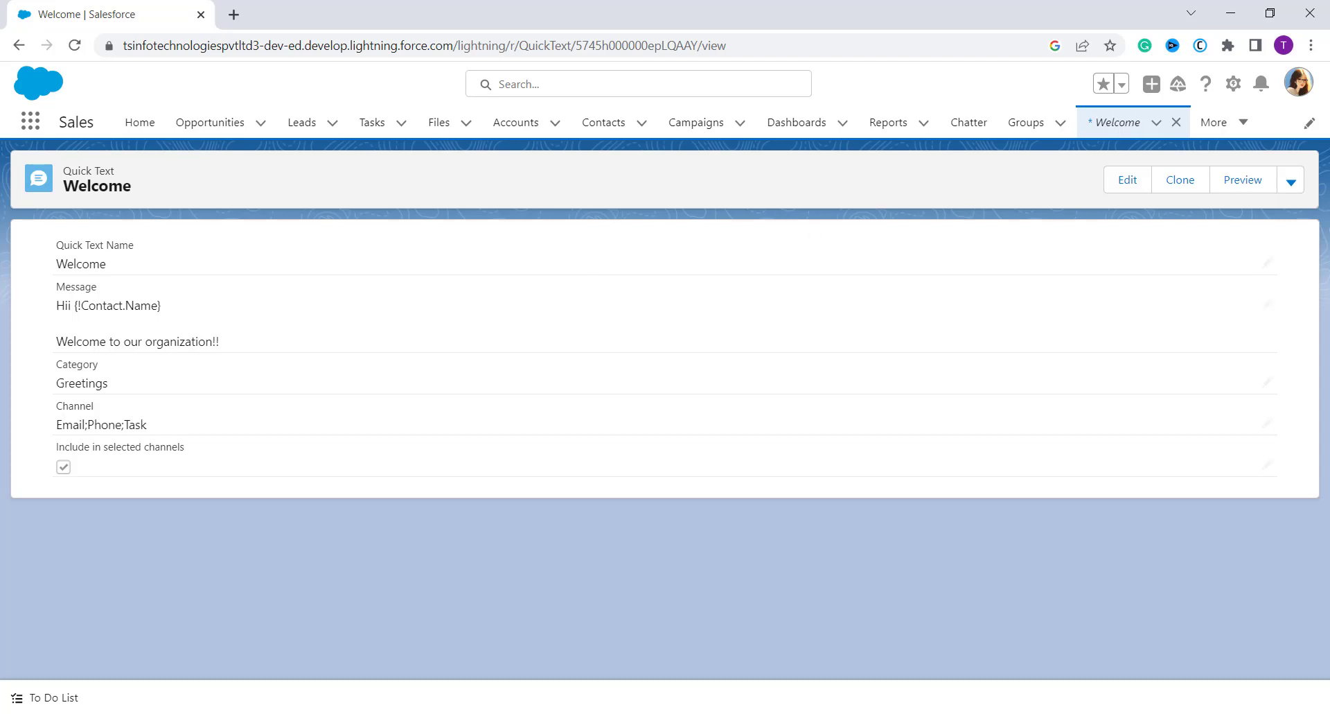
# Switch from Lightning to Salesforce Classic through the profile menu.
pyautogui.click(1301, 83)
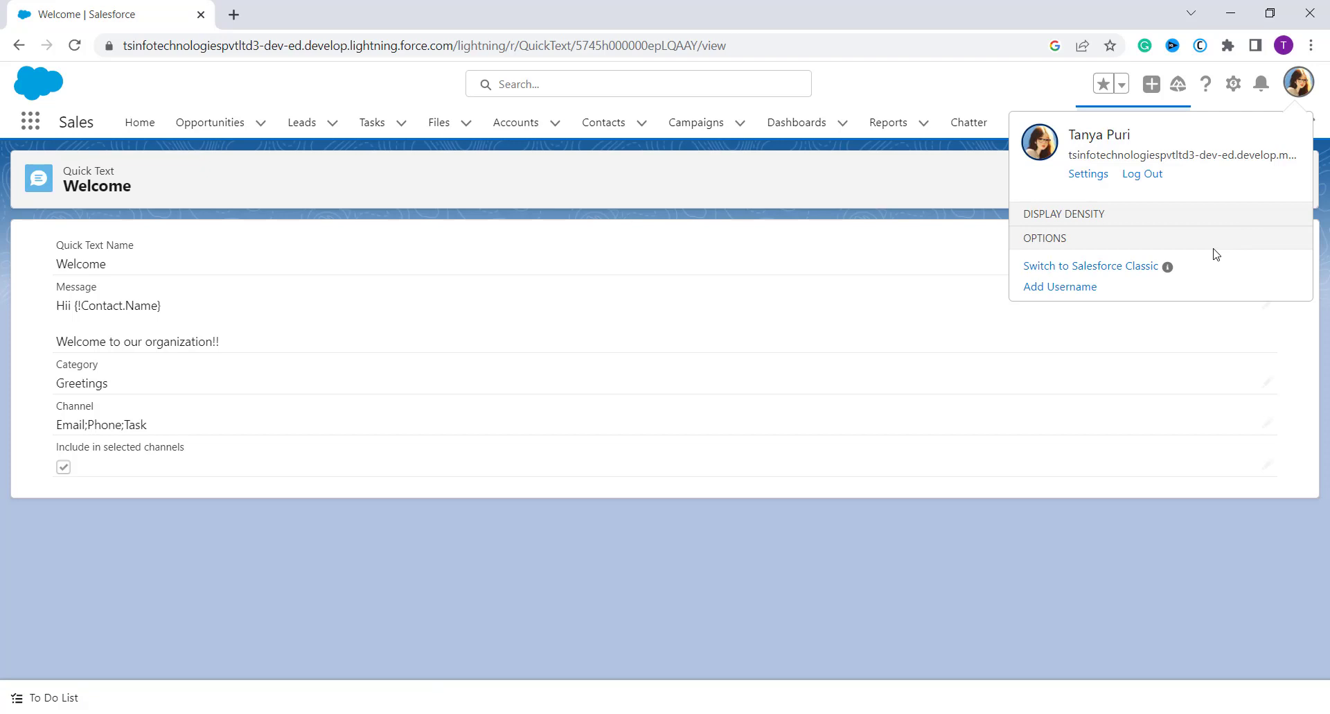
pyautogui.click(1108, 268)
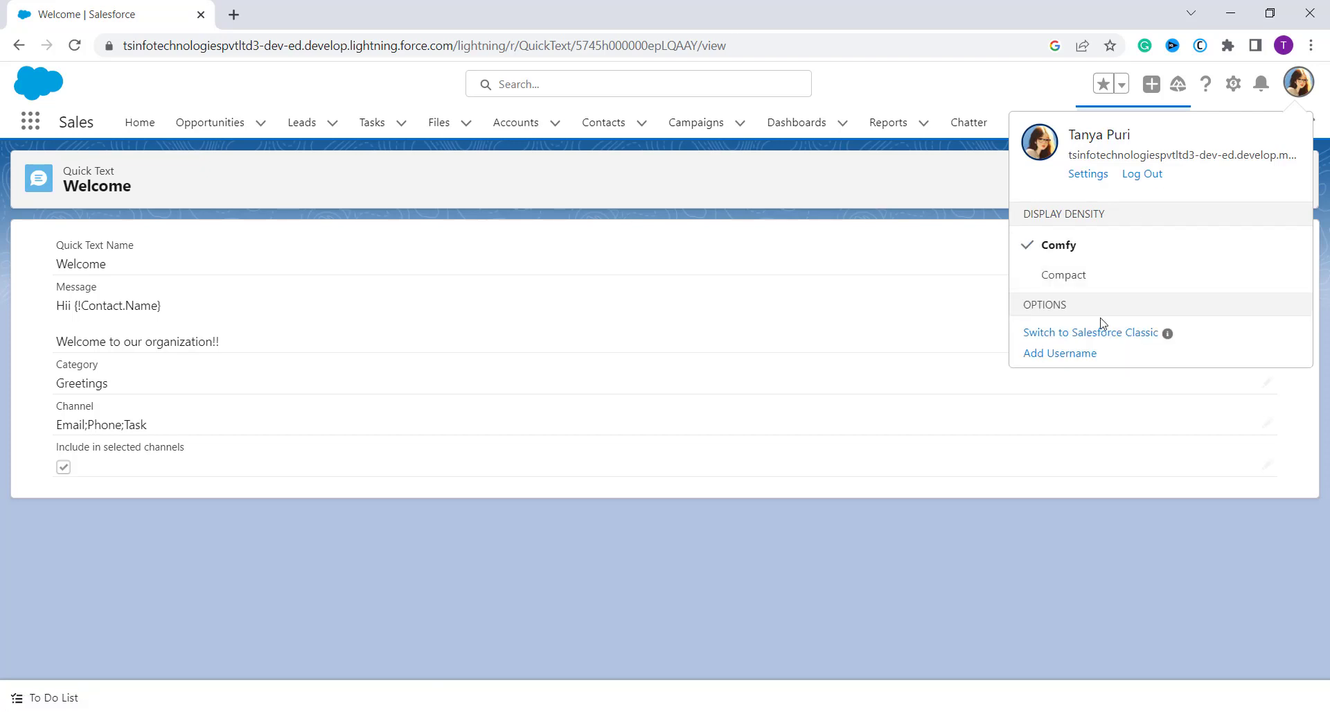
pyautogui.click(1101, 334)
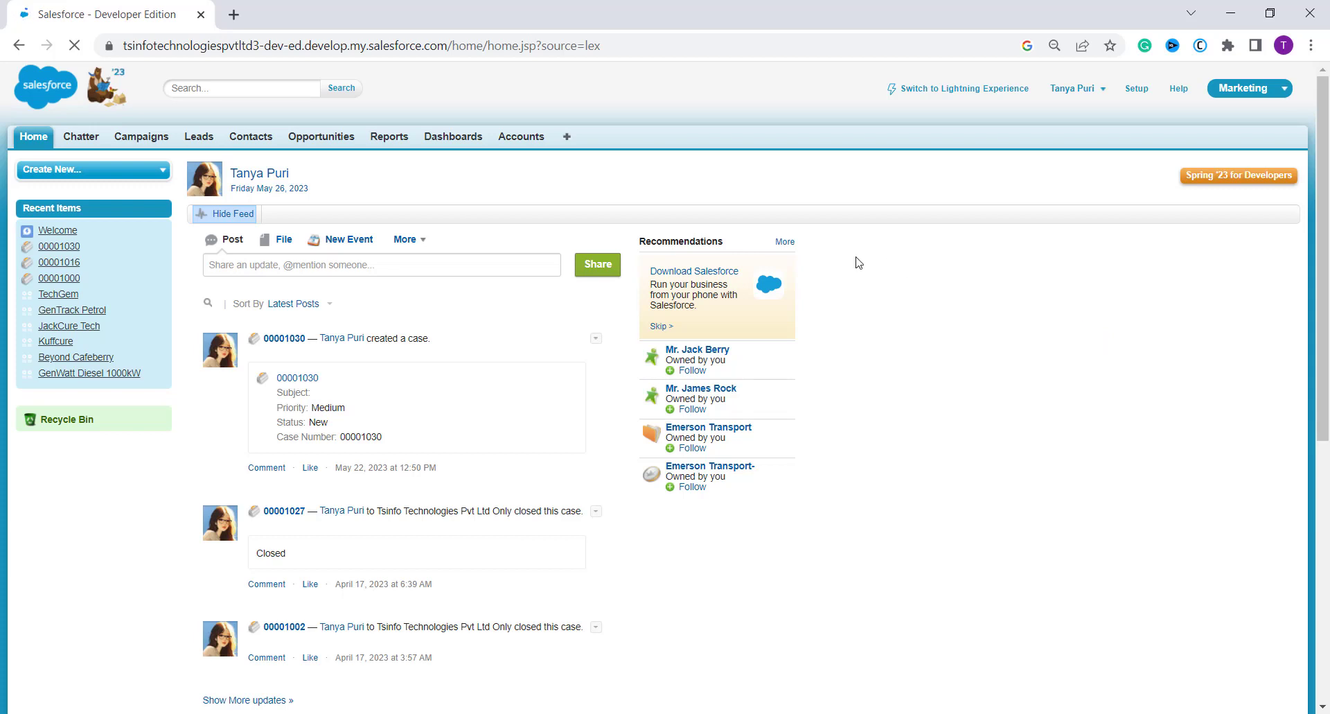
# Open the All Tabs page and scroll through it to locate Quick Text.
pyautogui.click(567, 140)
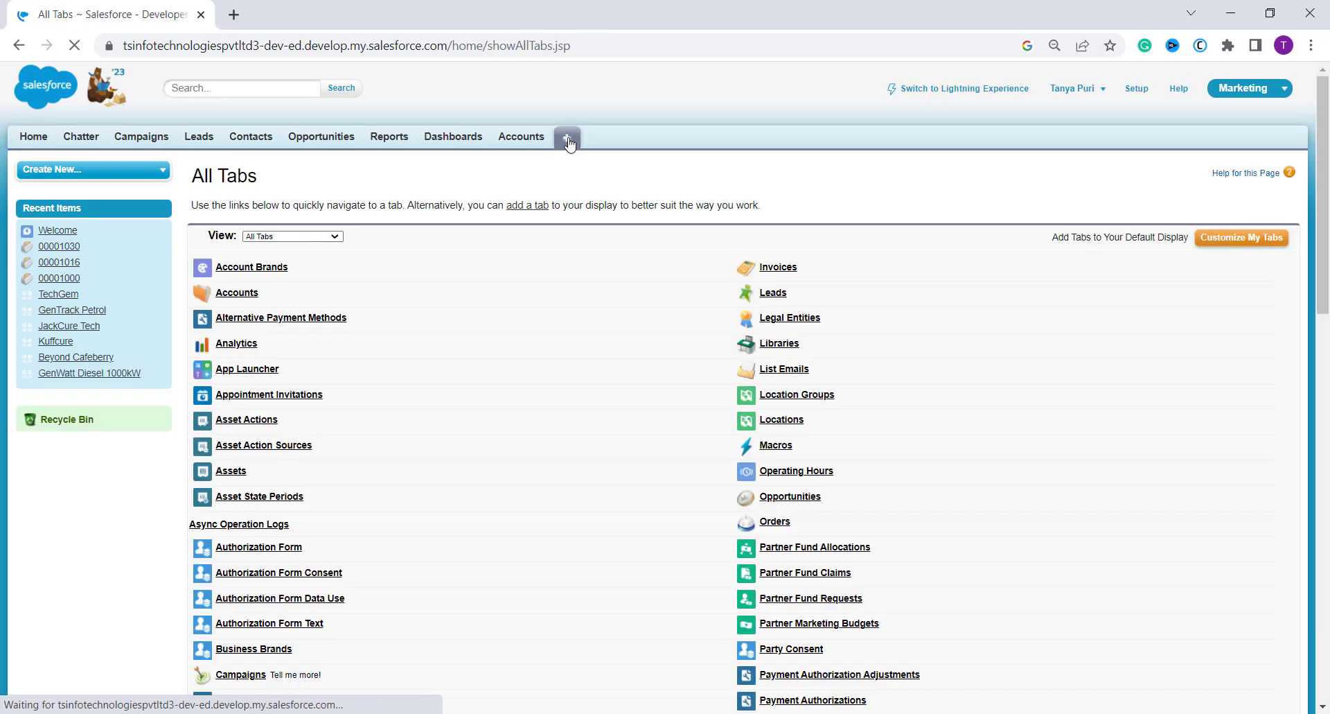
pyautogui.scroll(-1, 592, 381)
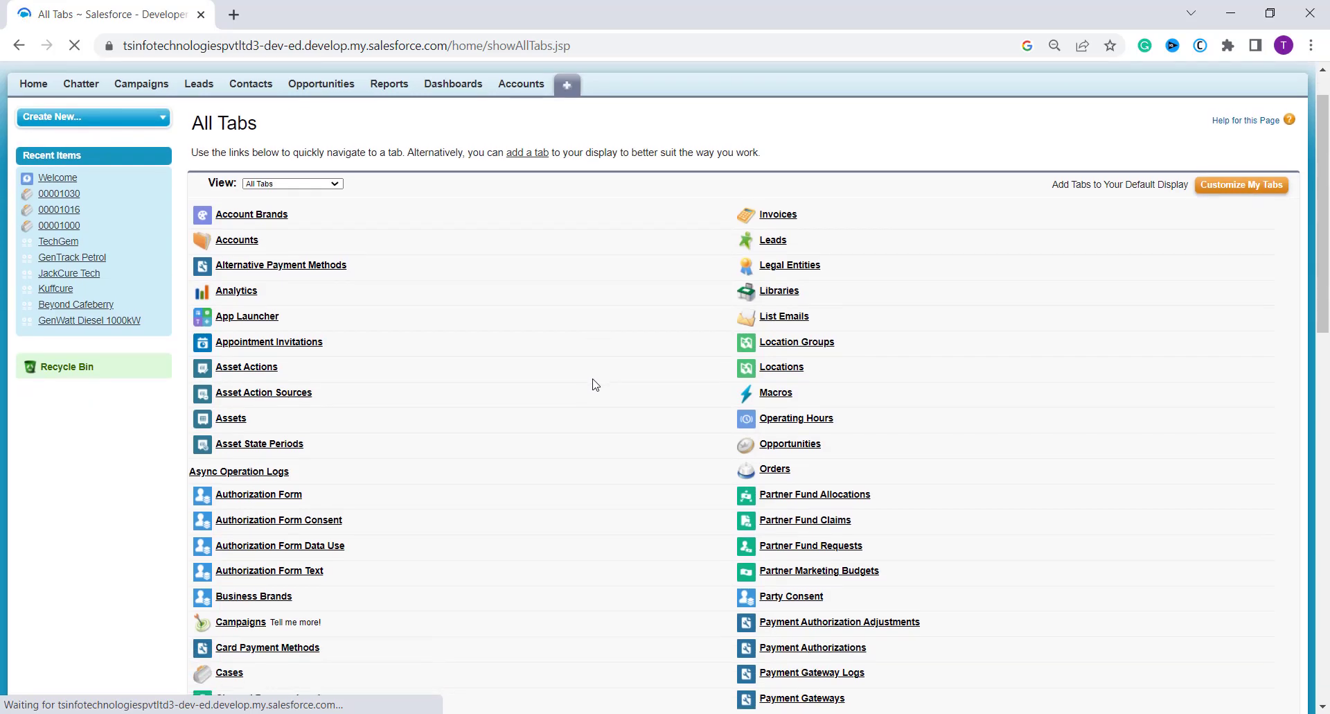
pyautogui.scroll(-2, 594, 383)
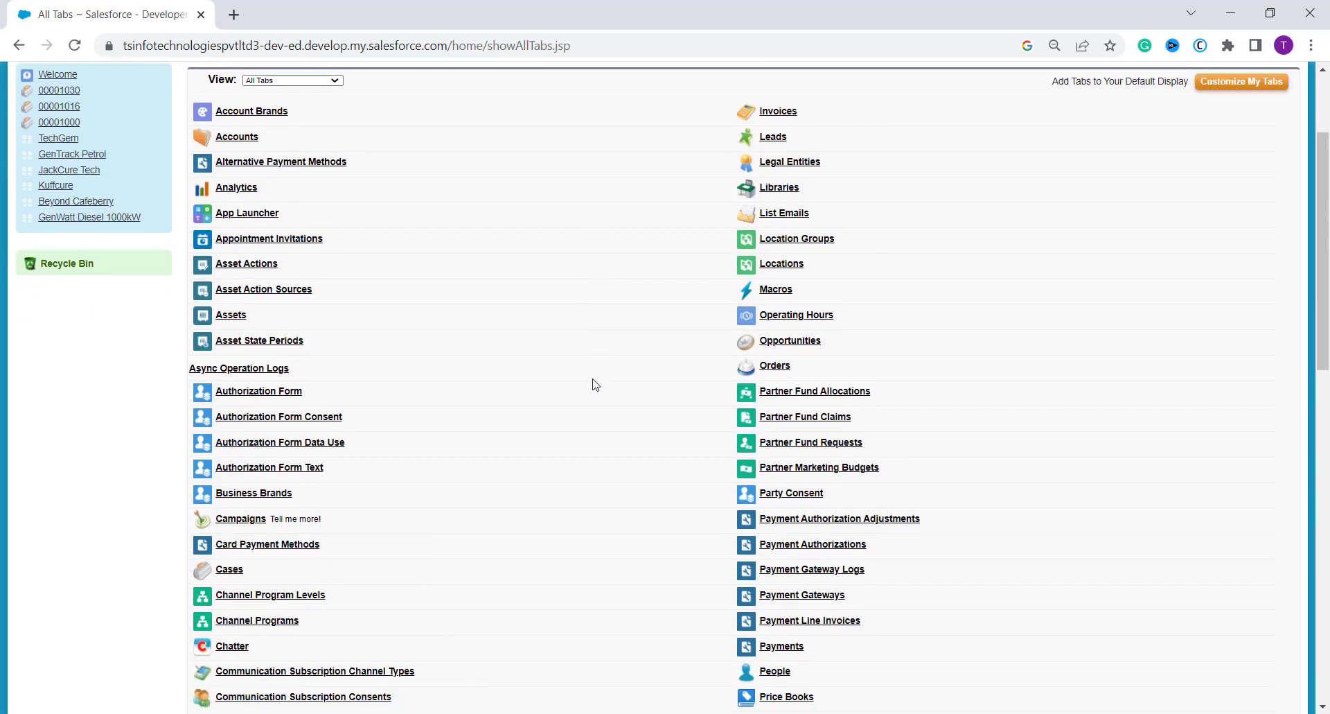
pyautogui.scroll(-3, 594, 383)
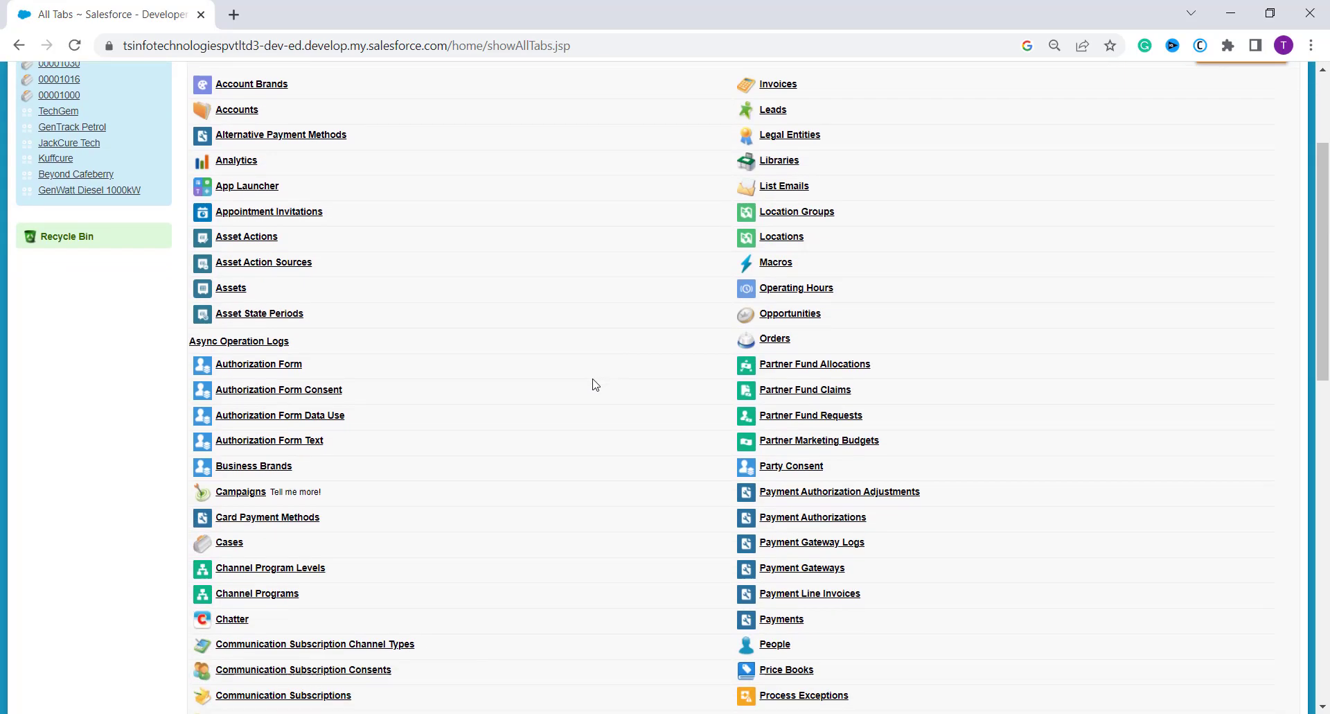
pyautogui.scroll(-7, 595, 383)
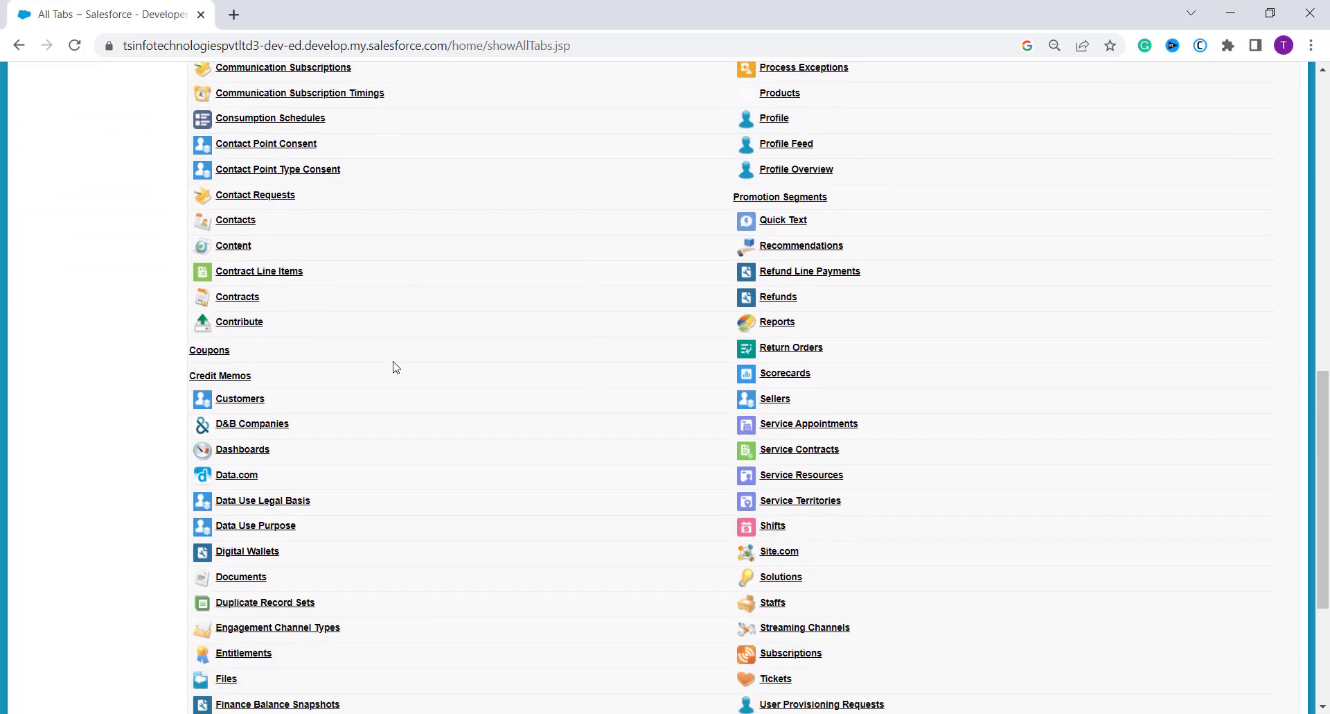
pyautogui.scroll(-3, 402, 367)
pyautogui.scroll(1, 396, 367)
pyautogui.scroll(1, 396, 367)
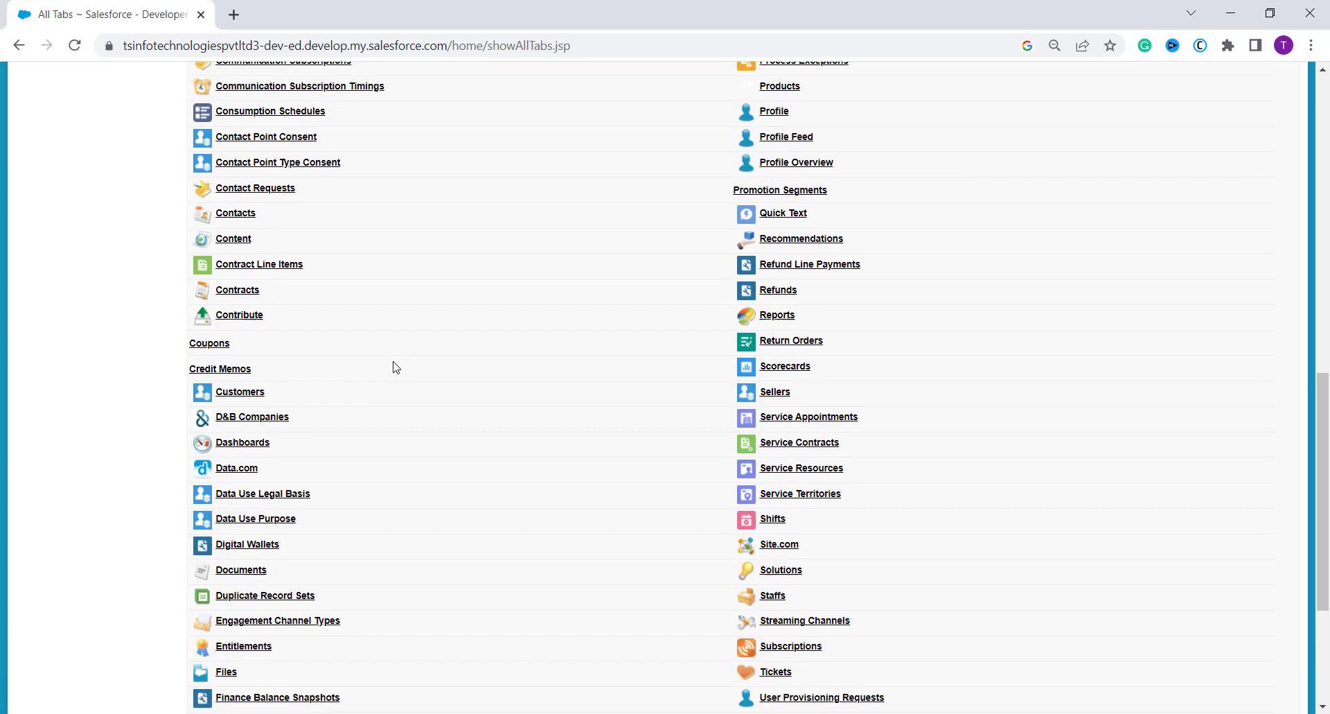
pyautogui.scroll(2, 307, 344)
pyautogui.scroll(1, 307, 344)
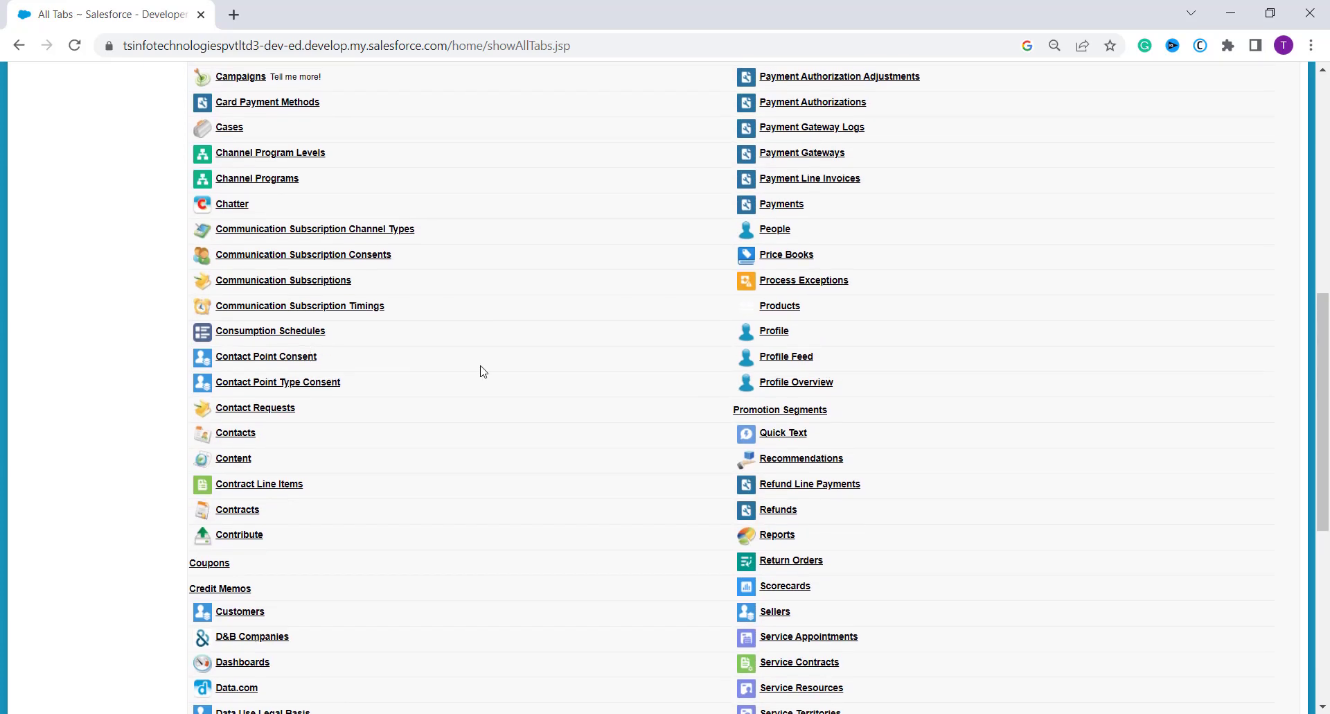
# Go to Quick Text Home and start a new Quick Text.
pyautogui.click(787, 436)
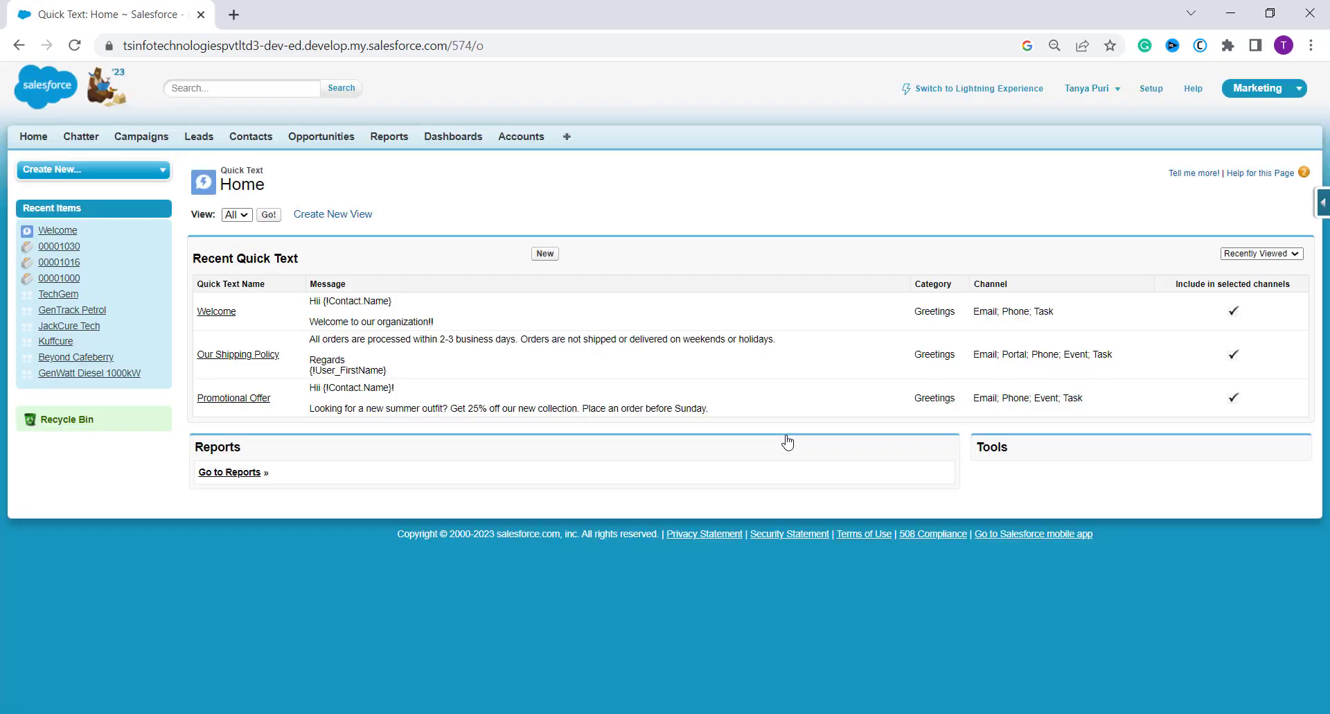
pyautogui.click(545, 254)
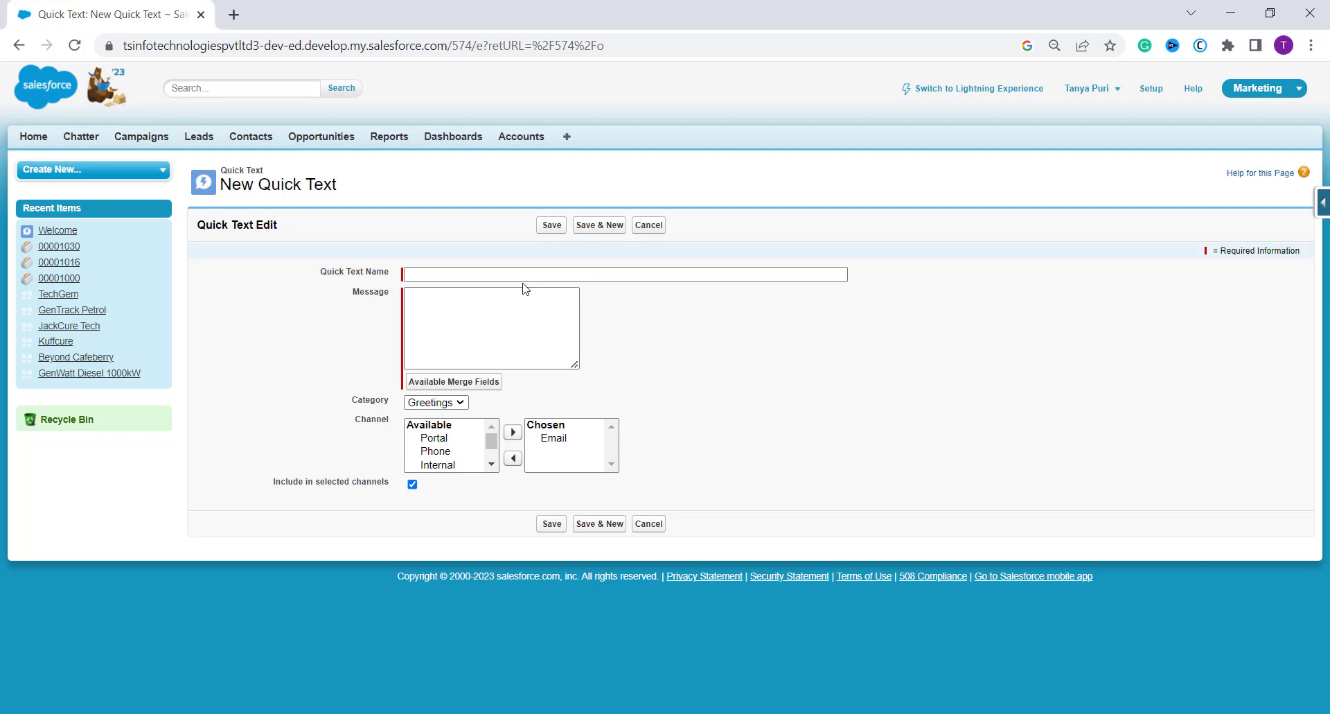
# Name it 'Return Policy' with message 'Return your product within 3 days after delivery'.
pyautogui.click(510, 291)
pyautogui.click(487, 274)
pyautogui.write('Re')
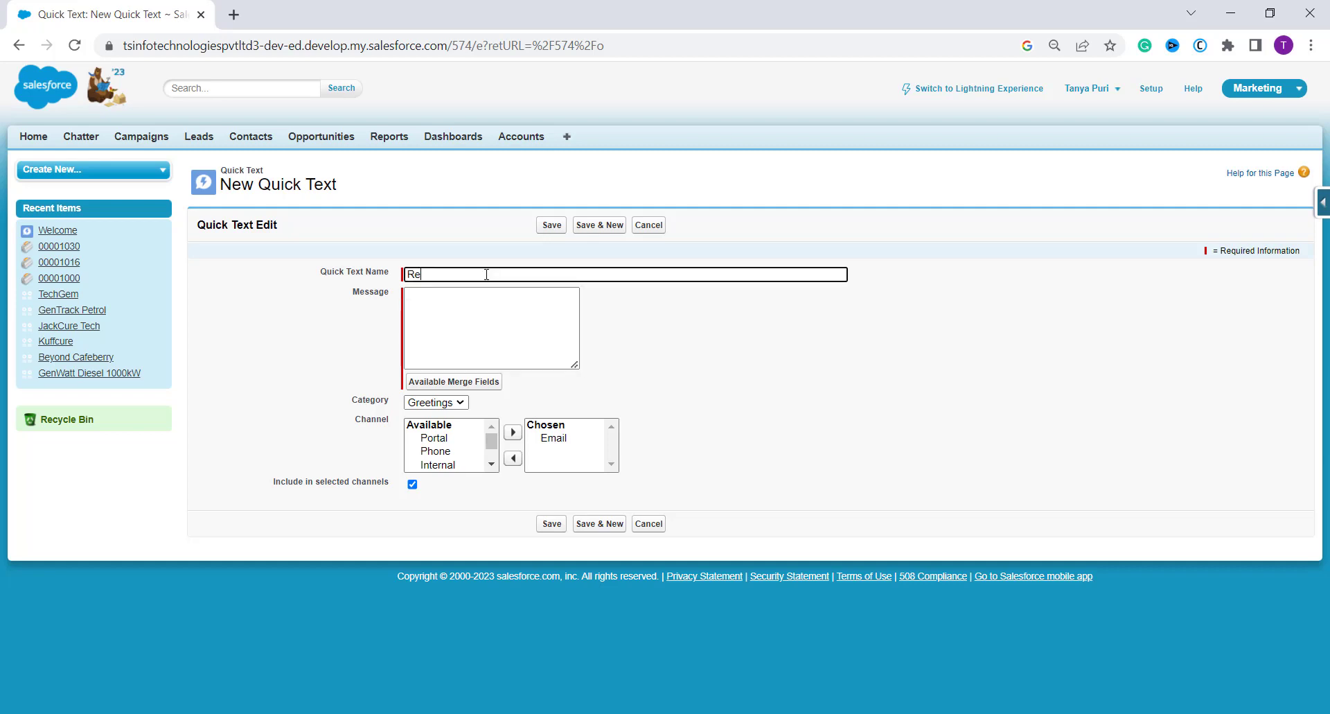
pyautogui.write('turn Policy')
pyautogui.click(457, 331)
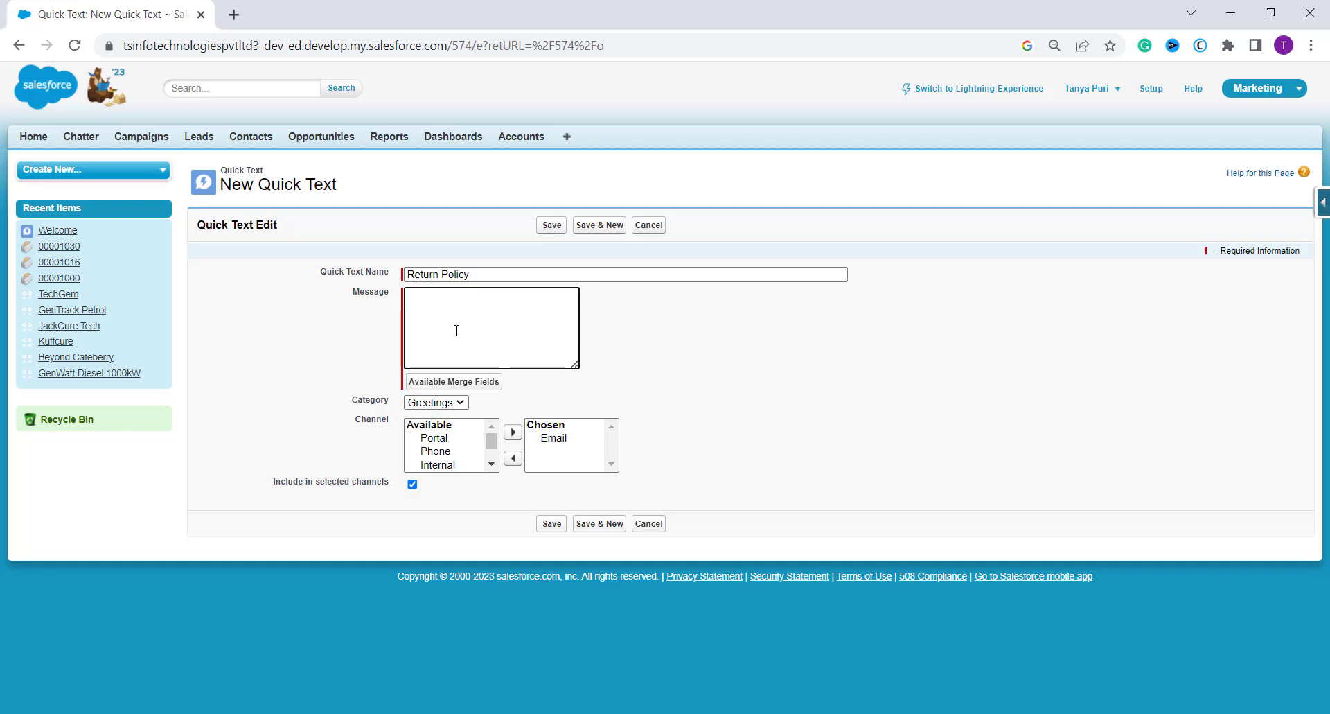
pyautogui.write('Return your product within 3 days a')
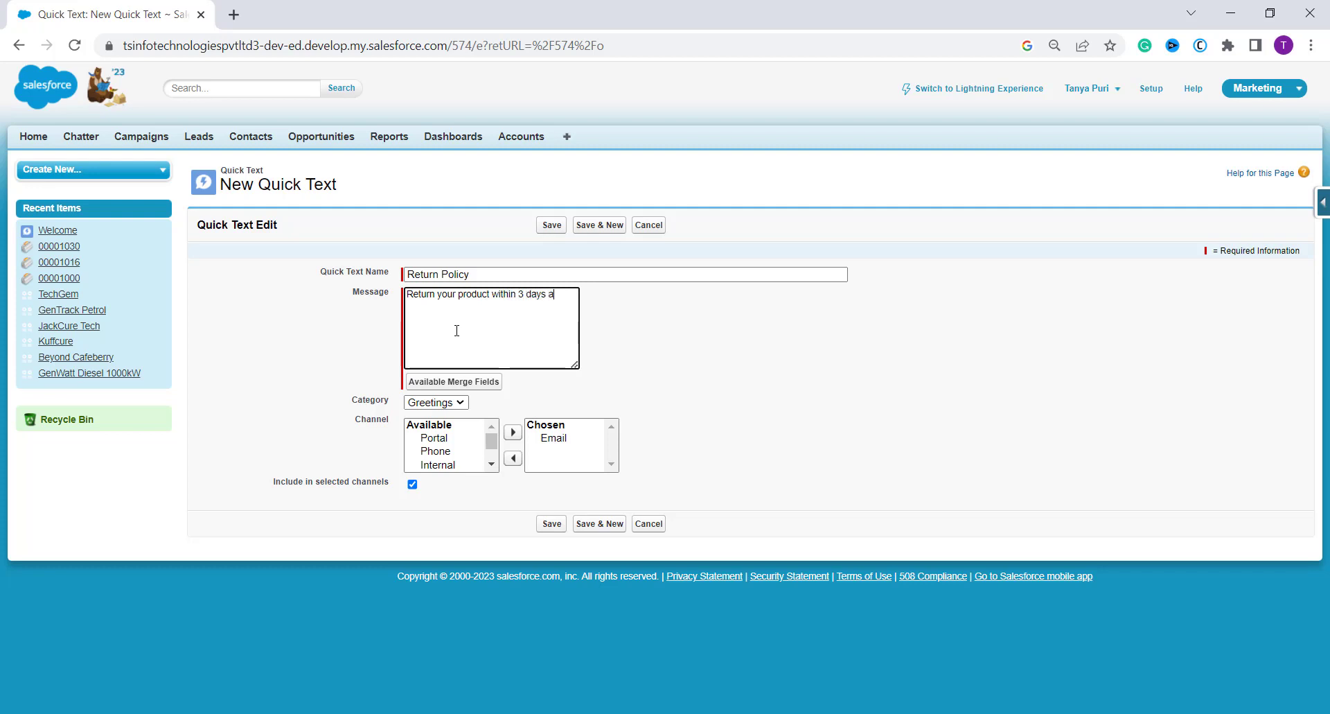
pyautogui.write('fter delivery.')
# Expand Available Merge Fields and set the category to FAQ.
pyautogui.click(472, 384)
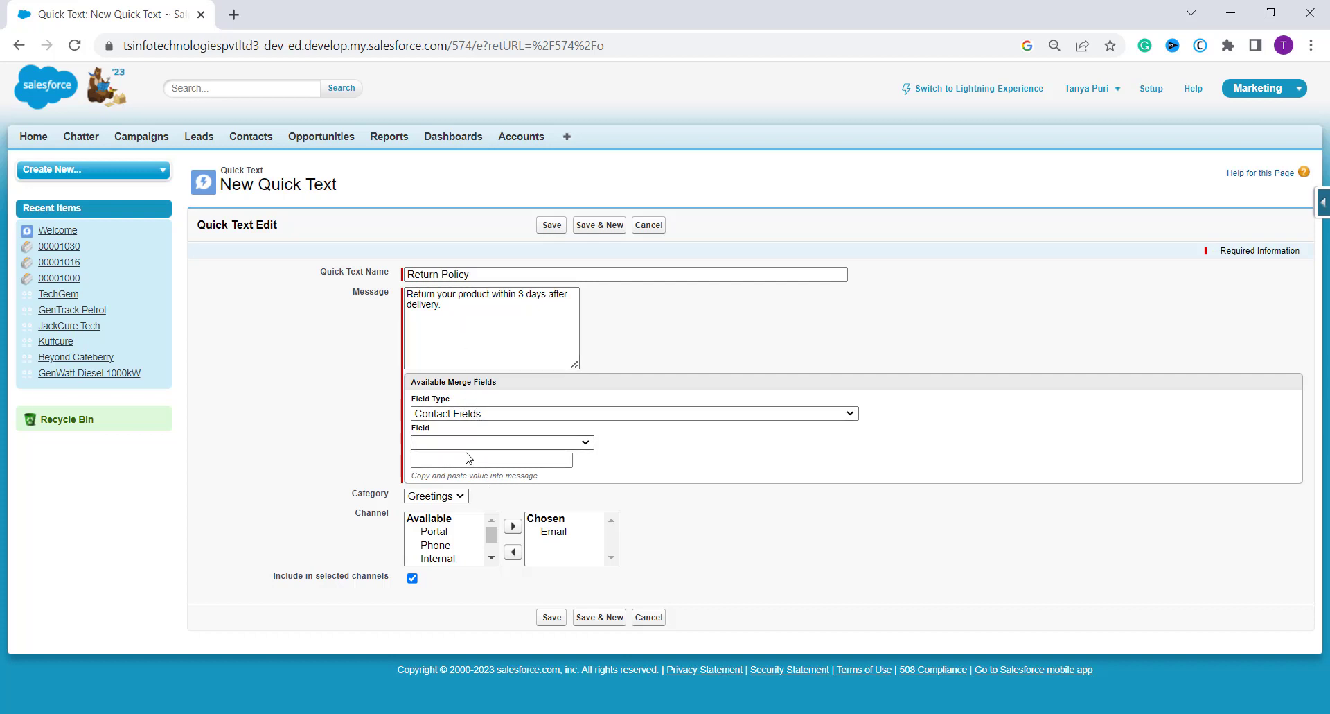
pyautogui.click(458, 497)
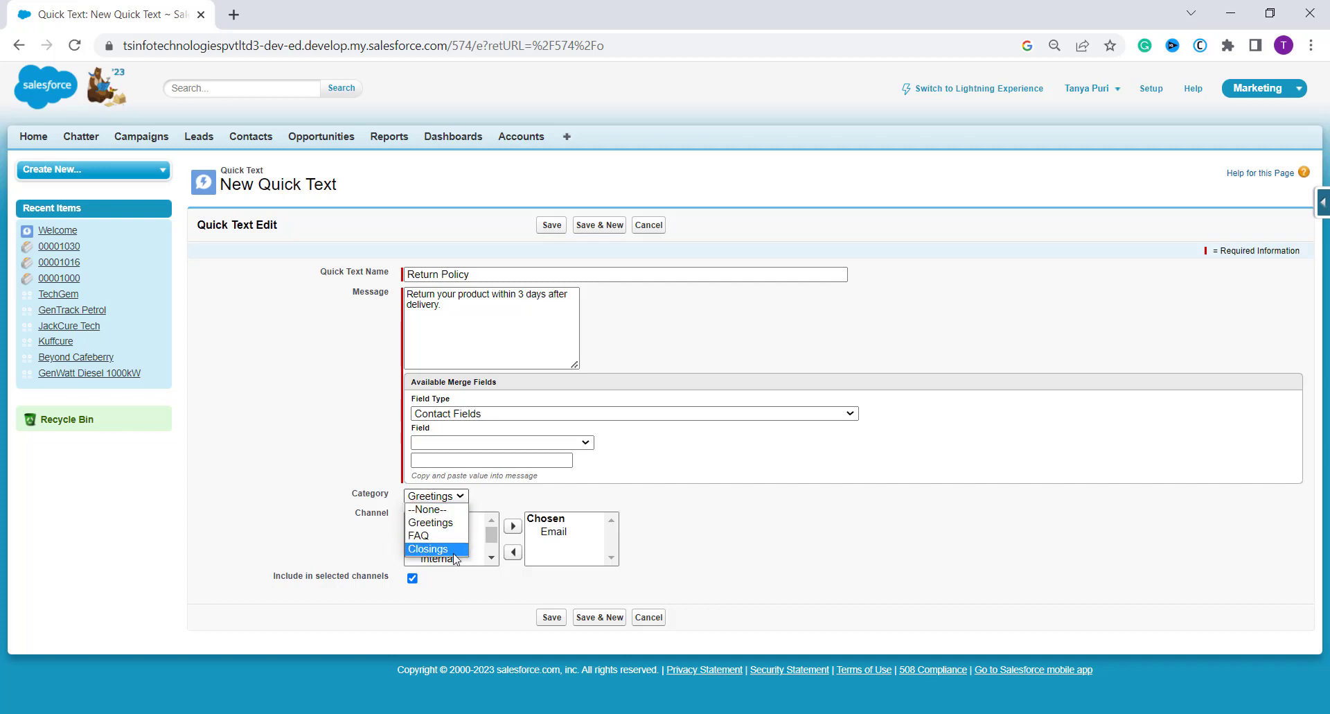
pyautogui.click(449, 537)
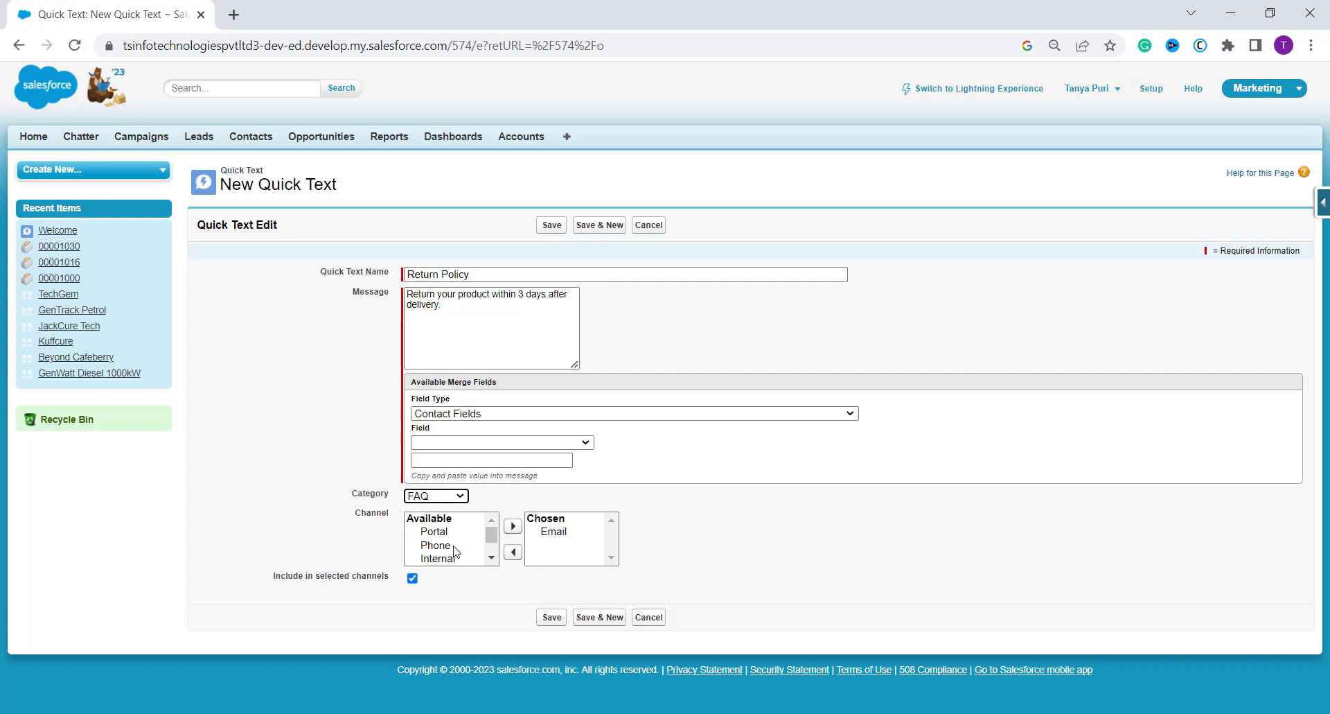
# Add Event and Phone to the chosen channels alongside Email.
pyautogui.scroll(-1, 456, 552)
pyautogui.scroll(-1, 454, 547)
pyautogui.click(451, 547)
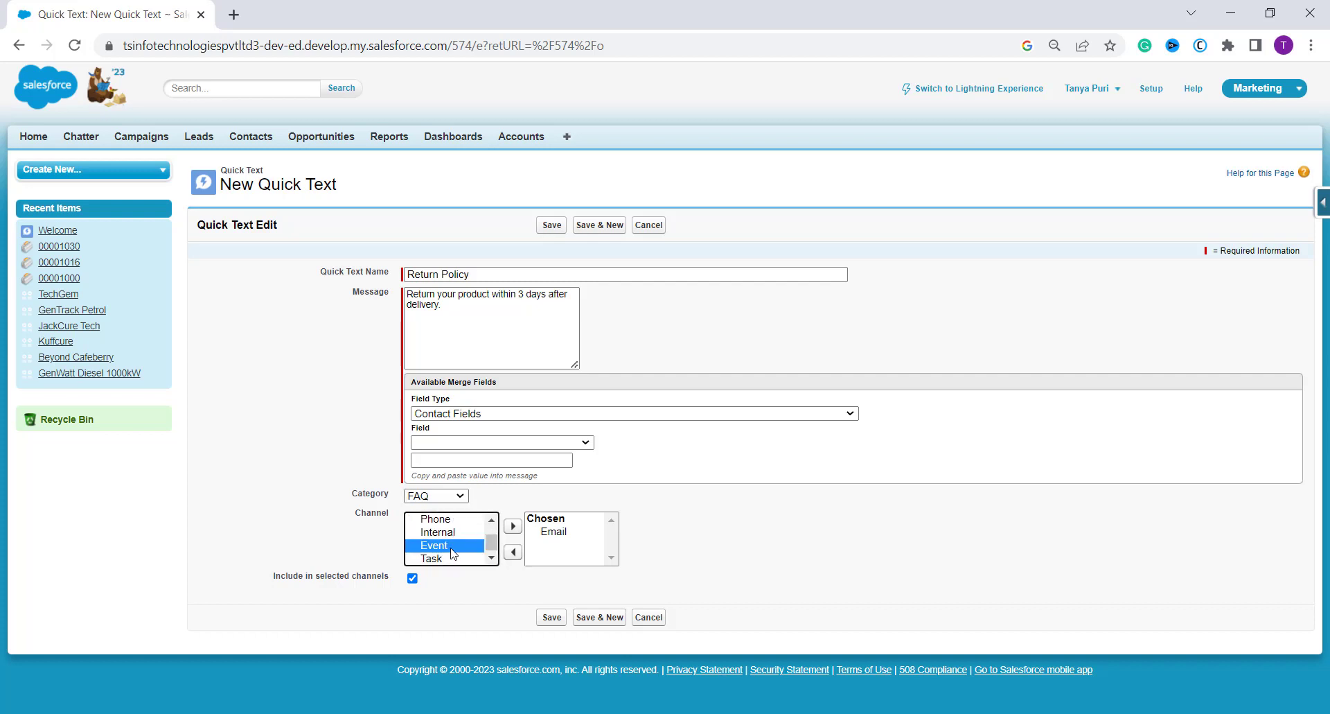
pyautogui.click(513, 526)
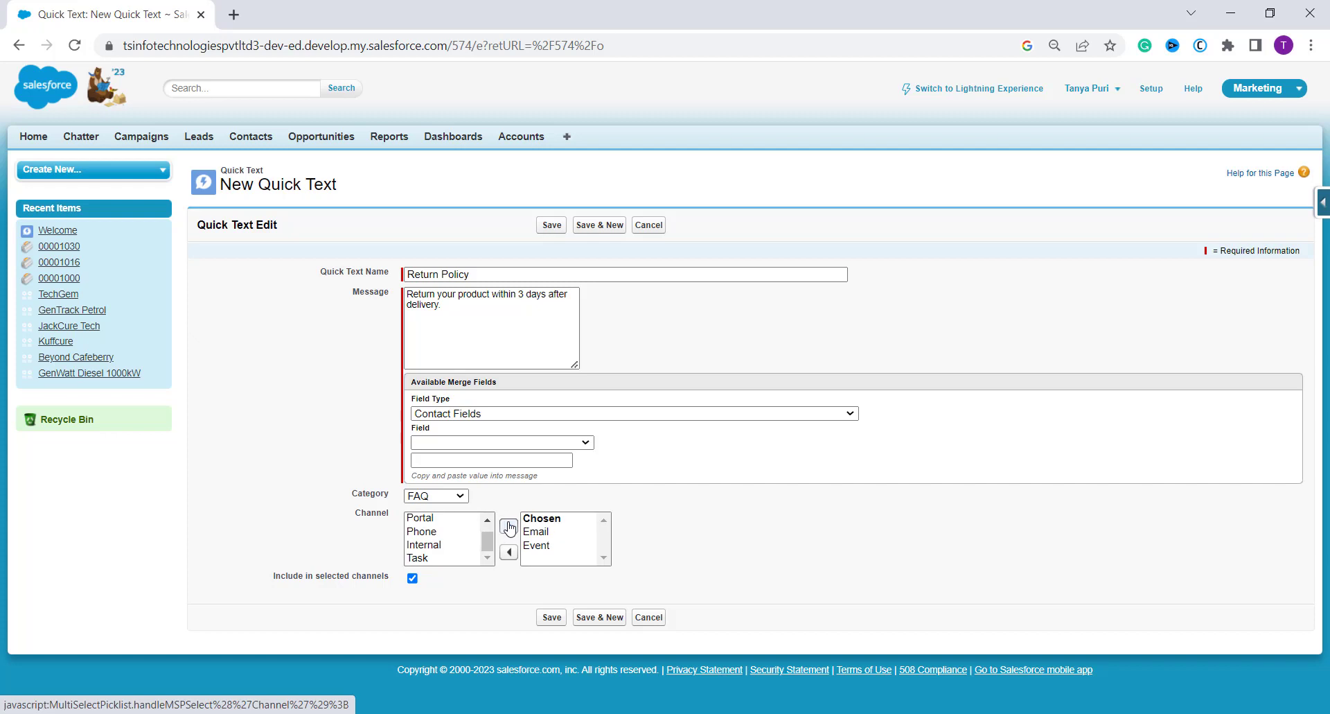
pyautogui.click(440, 531)
pyautogui.click(505, 528)
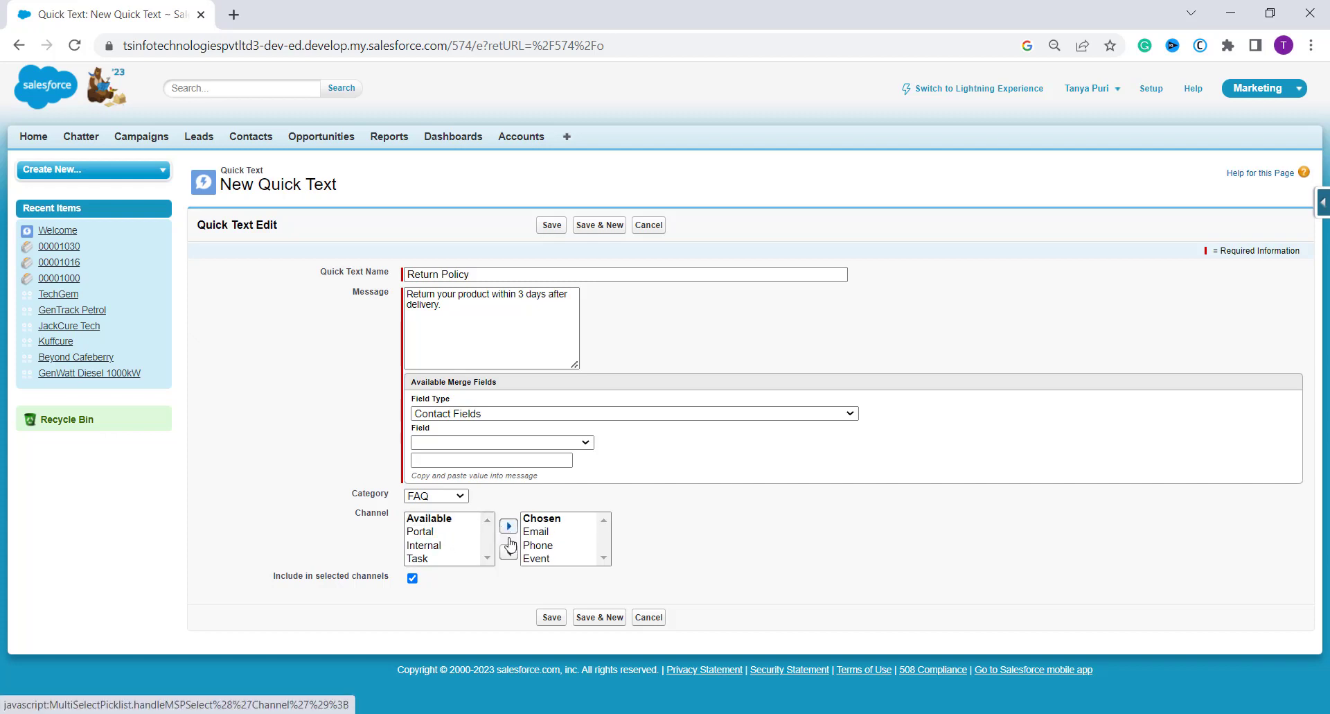